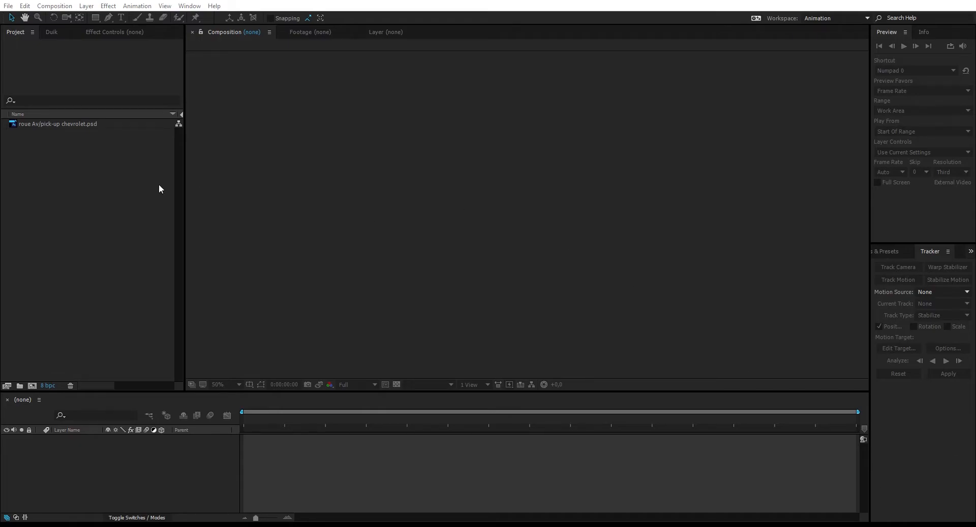
# Create a 1920 x 1080 px, 24 fps composition named KF
pyautogui.click(78, 364)
pyautogui.click(20, 385)
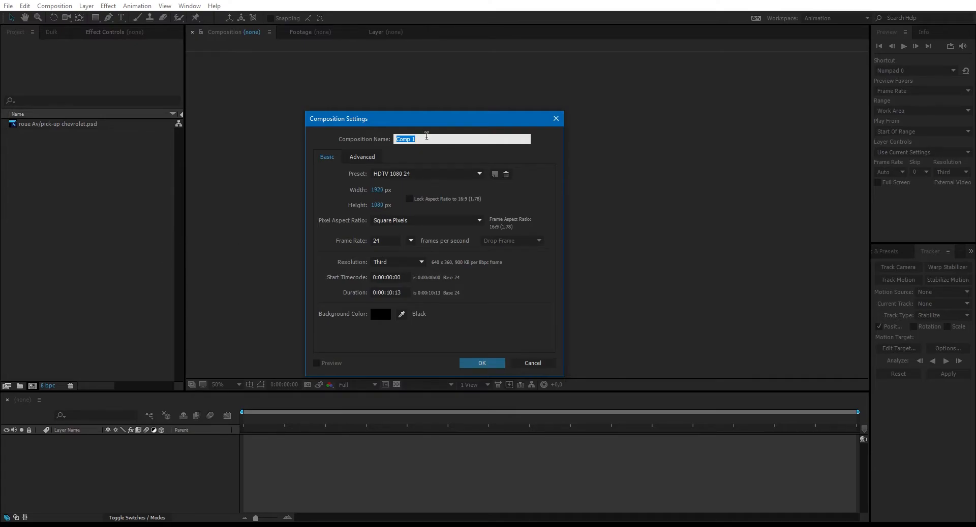
pyautogui.write('KF')
pyautogui.click(480, 363)
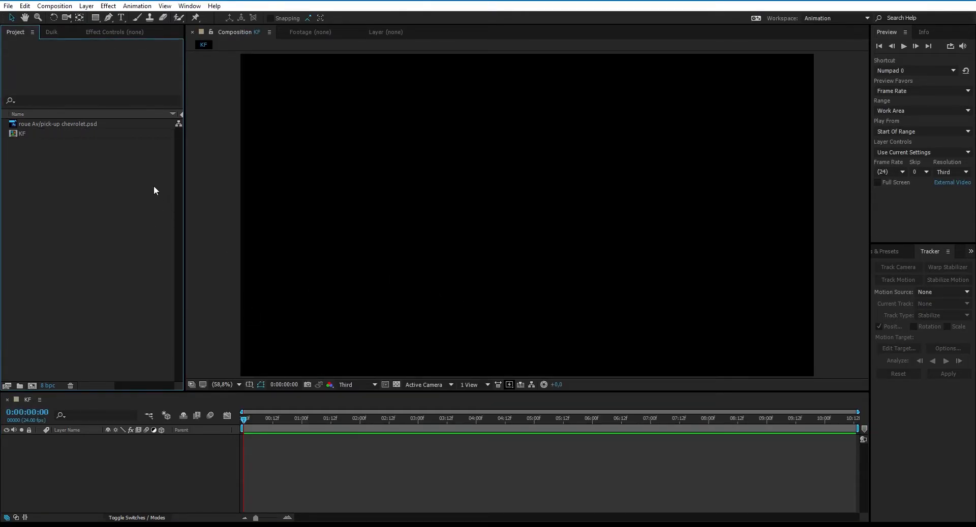
pyautogui.click(234, 383)
pyautogui.click(230, 203)
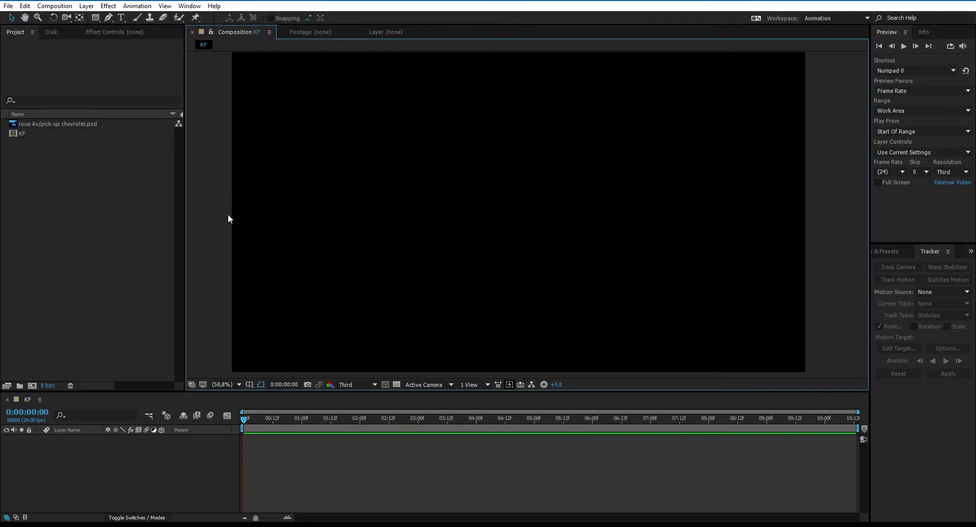
# Add a dark gray solid of 1920 x 1080 px to the KF composition
pyautogui.click(54, 133)
pyautogui.click(51, 126)
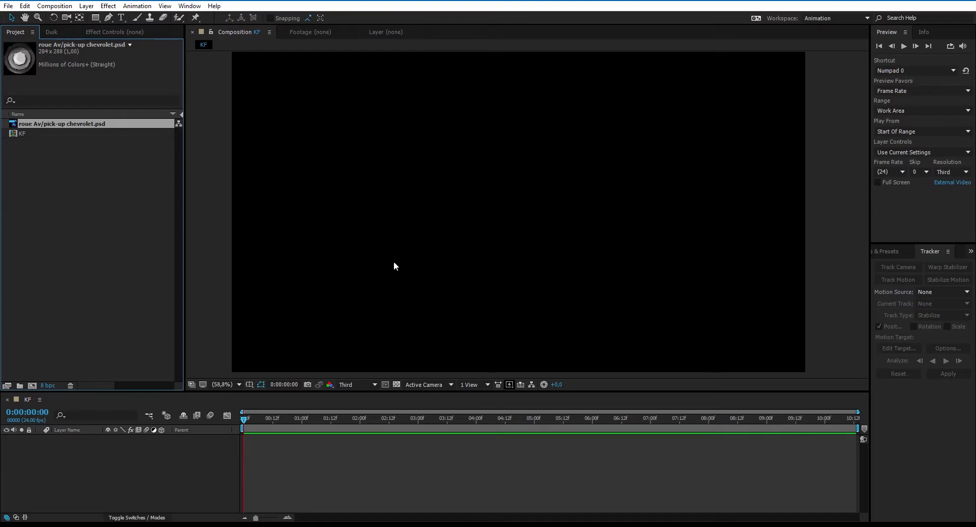
pyautogui.rightClick(115, 470)
pyautogui.moveTo(142, 372)
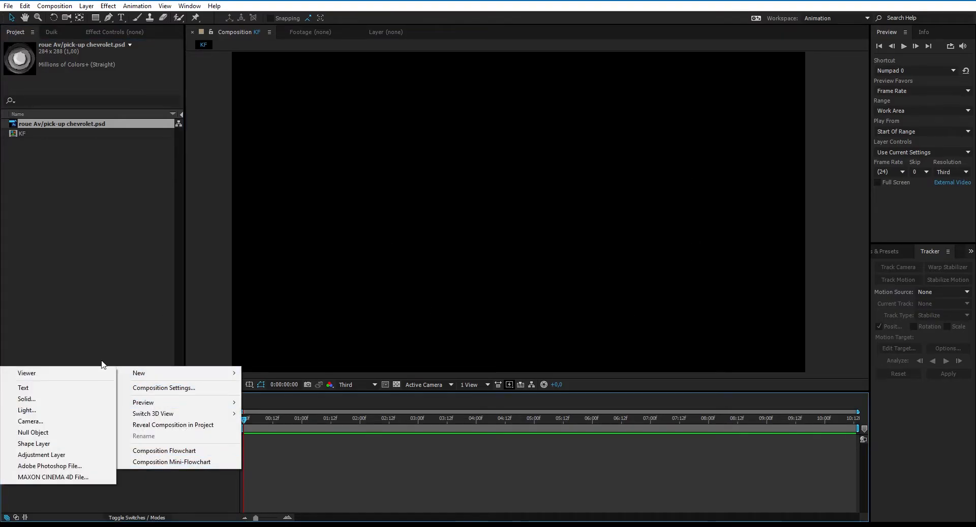
pyautogui.click(37, 396)
pyautogui.click(253, 258)
pyautogui.click(14, 107)
pyautogui.click(236, 16)
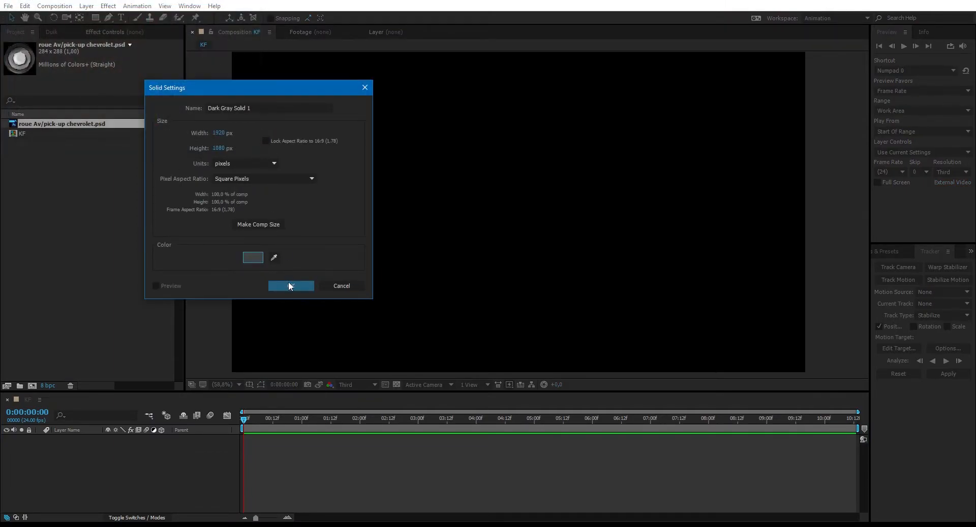
pyautogui.click(290, 285)
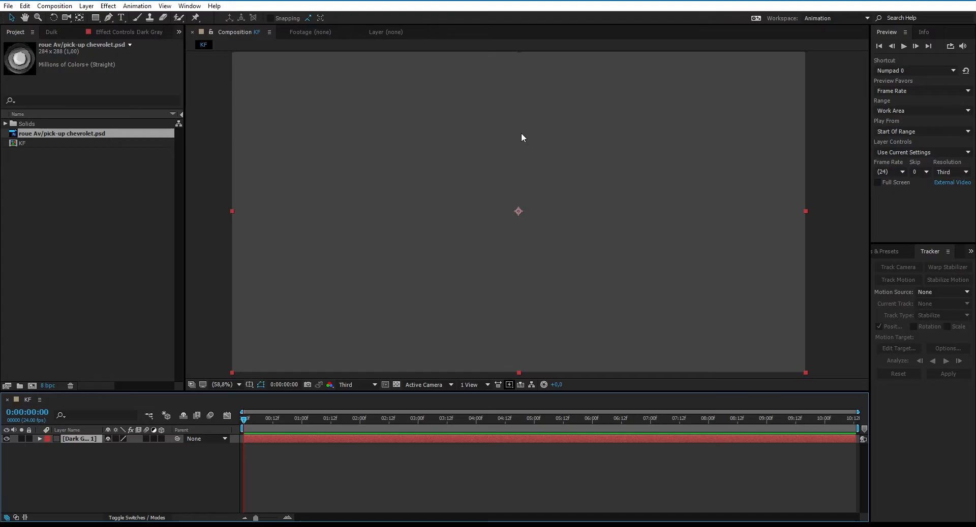
# Flatten the gray solid into a full-width strip and place it along the frame's lower edge as the ground
pyautogui.press(',')
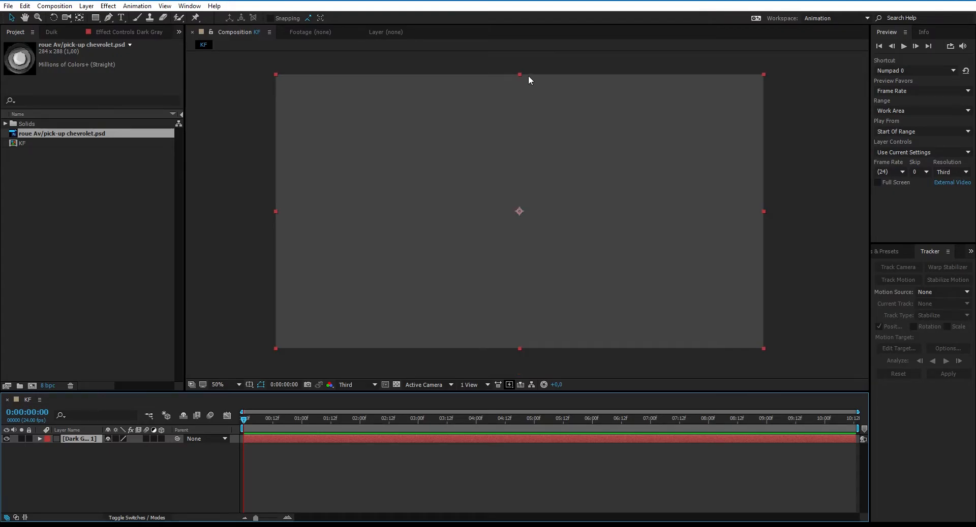
pyautogui.moveTo(519, 76); pyautogui.dragTo(528, 183)
pyautogui.moveTo(560, 217); pyautogui.dragTo(564, 350)
pyautogui.click(796, 304)
pyautogui.press('space')
pyautogui.moveTo(628, 244); pyautogui.dragTo(600, 230)
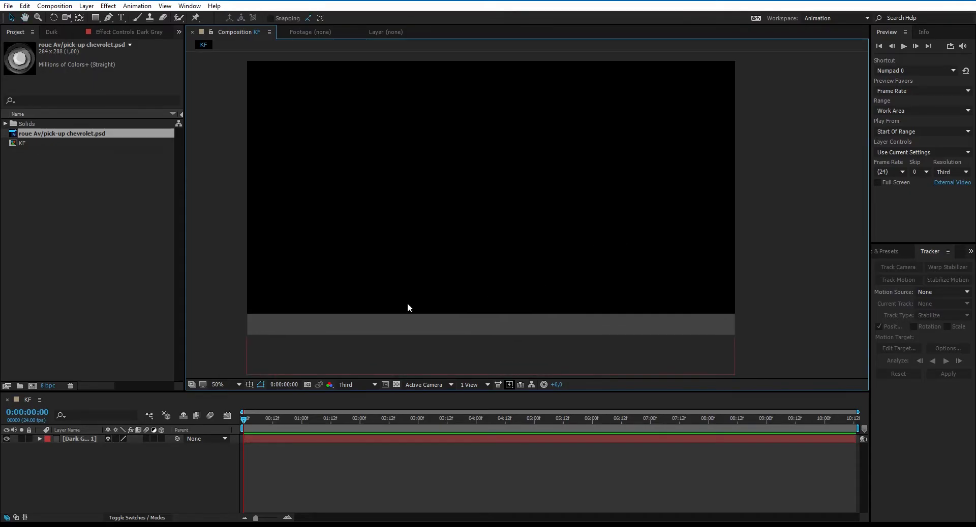
# Duplicate the ground solid and place the copy as a short ledge protruding from the frame's upper left edge
pyautogui.click(79, 439)
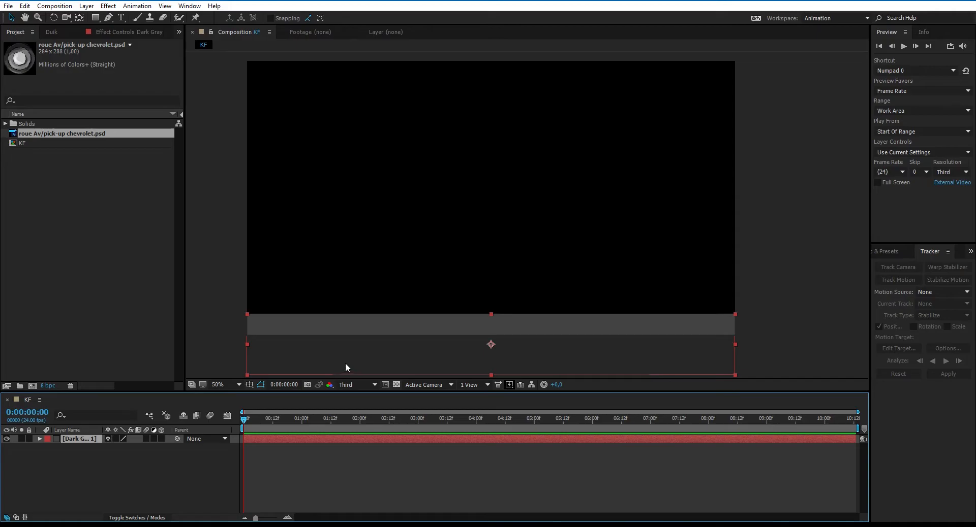
pyautogui.hotkey('ctrl', 'd')
pyautogui.moveTo(449, 360); pyautogui.dragTo(411, 199)
pyautogui.moveTo(697, 214); pyautogui.dragTo(693, 203)
pyautogui.moveTo(634, 191); pyautogui.dragTo(329, 117)
pyautogui.click(84, 470)
# Duplicate the ledge solid and shape the copy into a tall block on the frame's right side, leaving a narrow gap above the ground
pyautogui.click(78, 440)
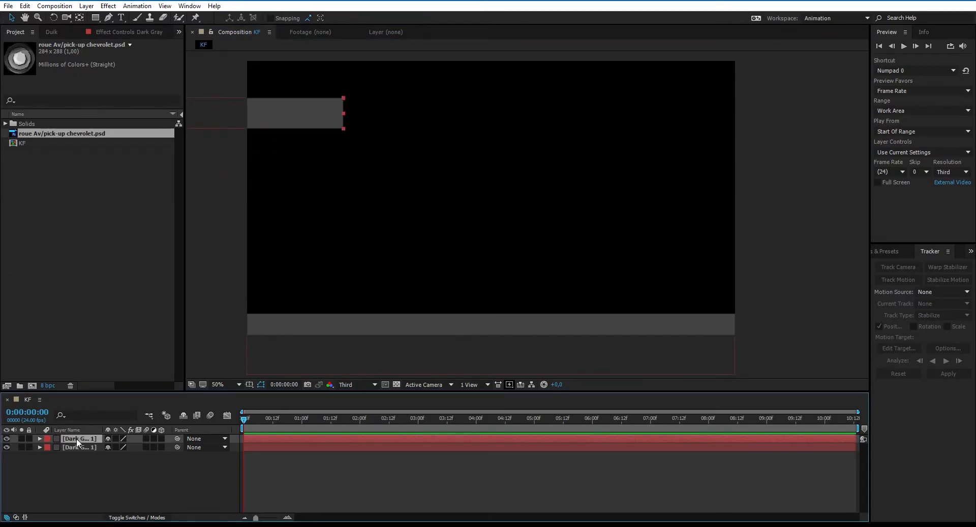
pyautogui.hotkey('ctrl', 'd')
pyautogui.moveTo(294, 115); pyautogui.dragTo(658, 261)
pyautogui.moveTo(486, 210); pyautogui.dragTo(735, 244)
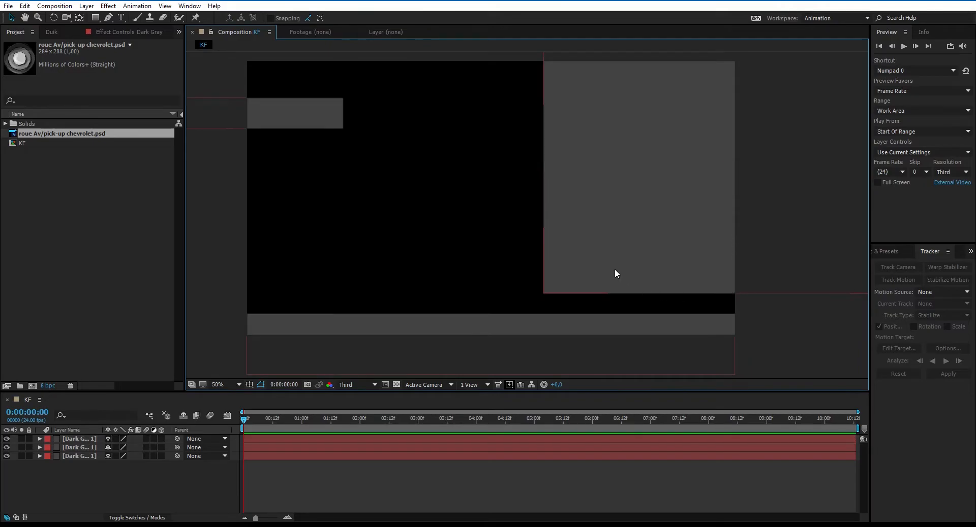
pyautogui.moveTo(614, 270); pyautogui.dragTo(605, 264)
pyautogui.moveTo(613, 229); pyautogui.dragTo(616, 229)
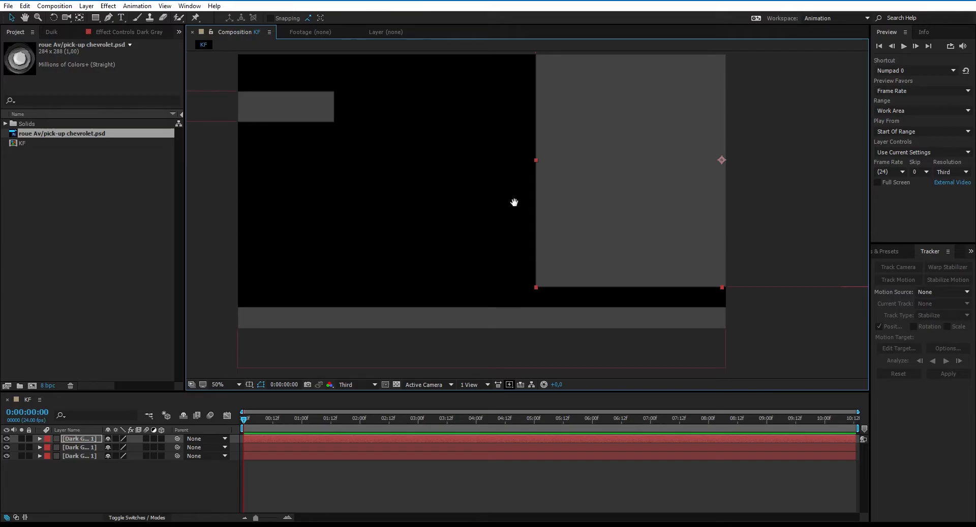
pyautogui.moveTo(514, 202); pyautogui.dragTo(525, 209)
pyautogui.moveTo(595, 233); pyautogui.dragTo(596, 236)
pyautogui.click(218, 276)
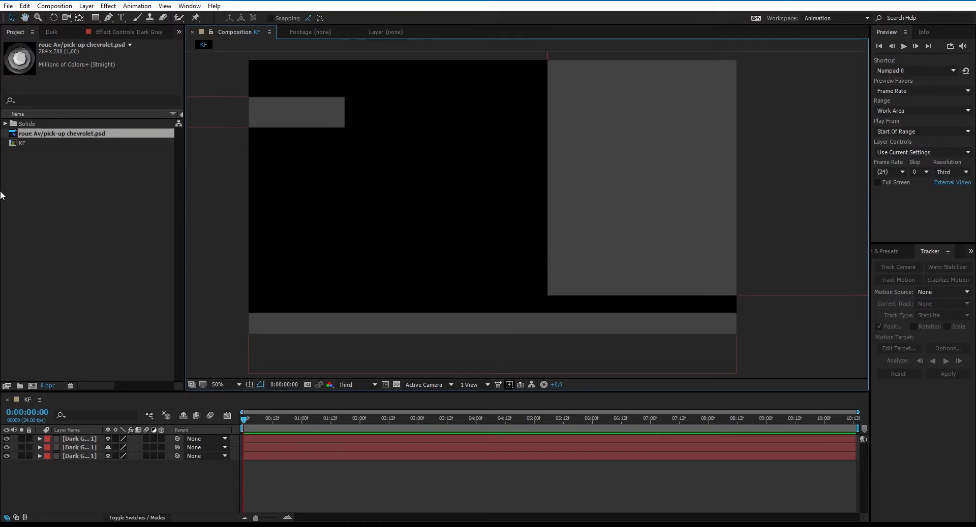
# Add the roue Av/pick-up chevrolet.psd wheel to the composition, resting on the ground beside the tall block
pyautogui.click(20, 124)
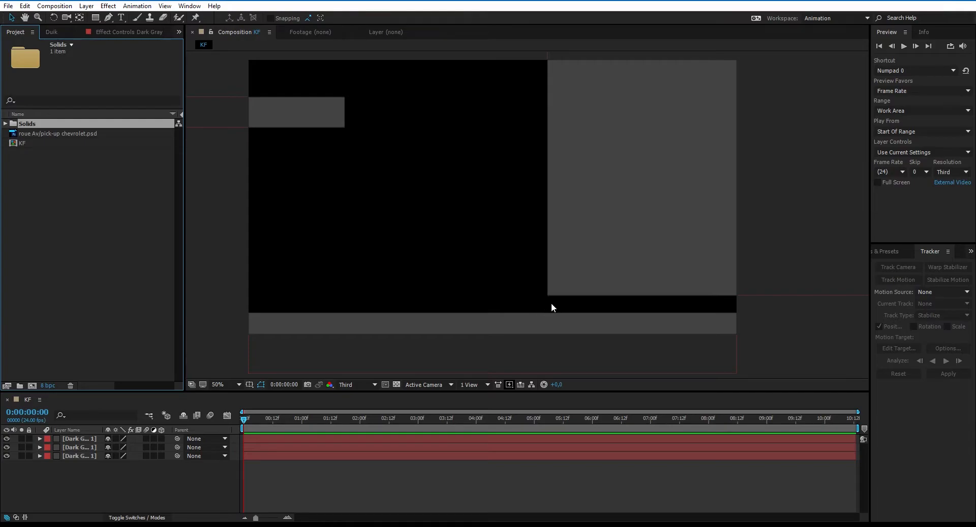
pyautogui.moveTo(544, 303); pyautogui.dragTo(533, 293)
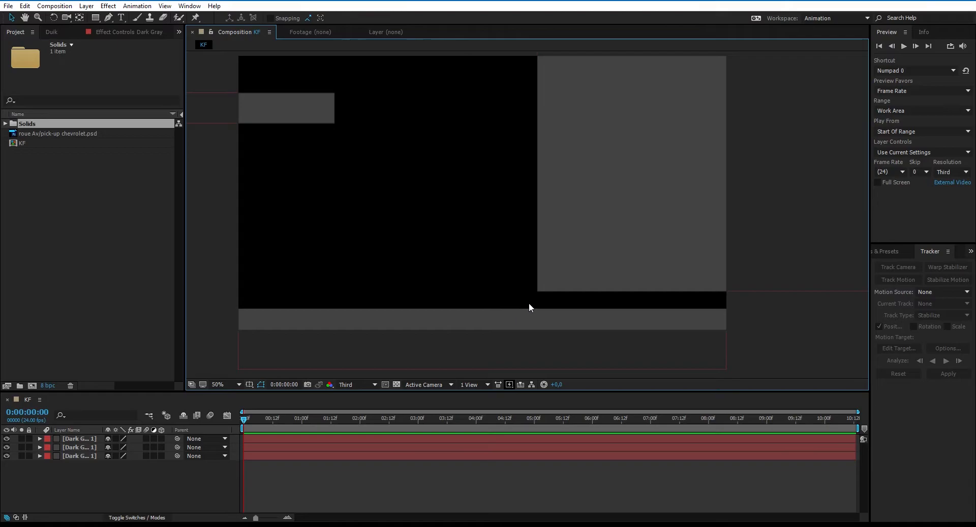
pyautogui.click(102, 230)
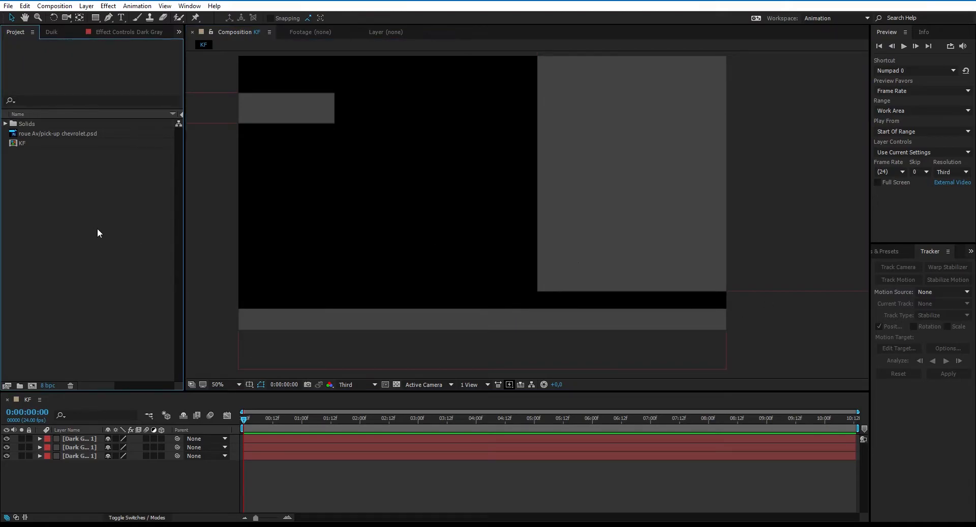
pyautogui.click(20, 134)
pyautogui.moveTo(20, 135); pyautogui.dragTo(422, 276)
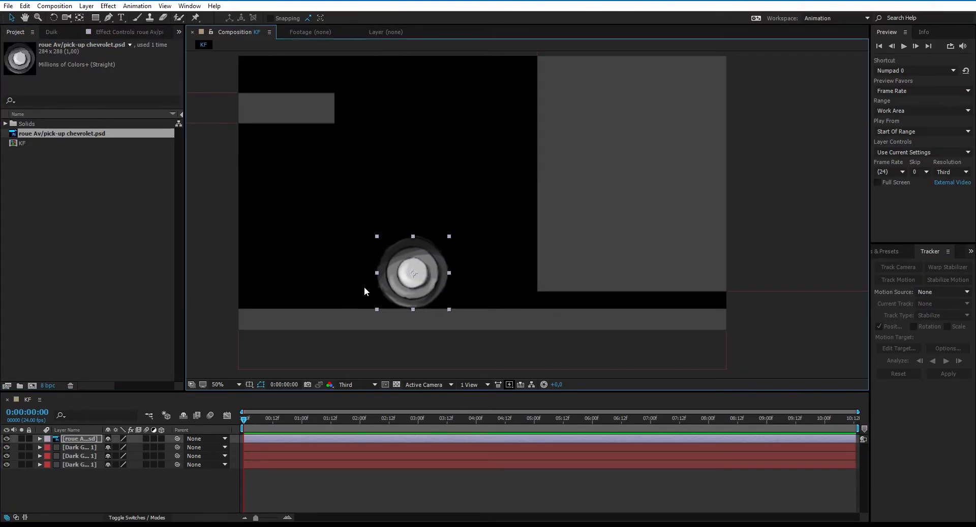
pyautogui.click(227, 266)
pyautogui.click(305, 322)
pyautogui.click(309, 224)
pyautogui.click(289, 108)
pyautogui.click(568, 222)
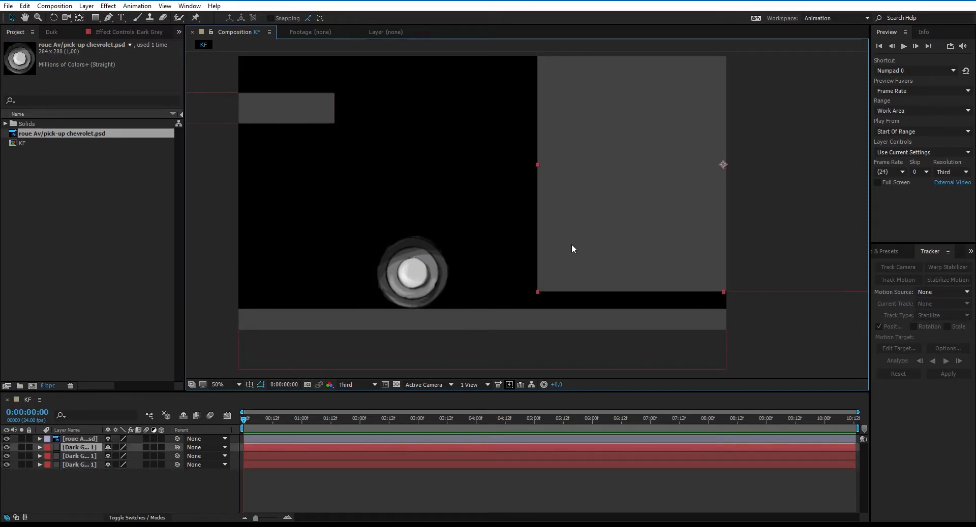
pyautogui.click(562, 347)
pyautogui.click(311, 116)
pyautogui.click(575, 180)
pyautogui.click(520, 321)
pyautogui.click(315, 114)
# Pre-compose the three dark gray solids into a new composition named Deco
pyautogui.moveTo(65, 495); pyautogui.dragTo(89, 449)
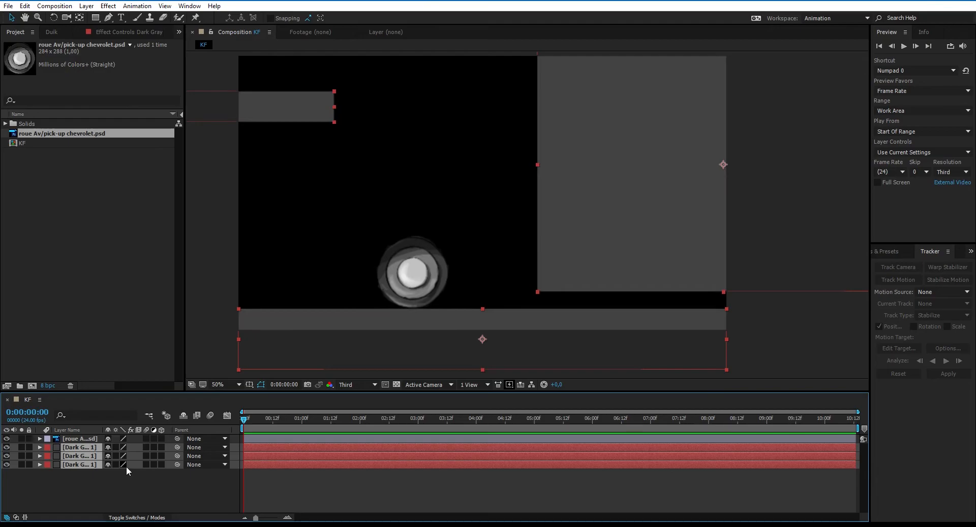
pyautogui.hotkey('ctrl', 'shift', 'c')
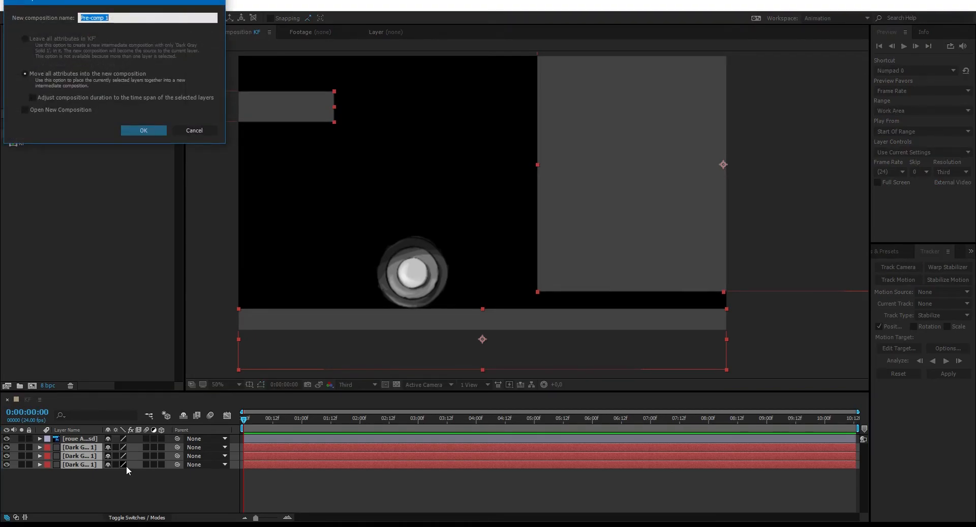
pyautogui.write('DEcoeco')
pyautogui.press('Return')
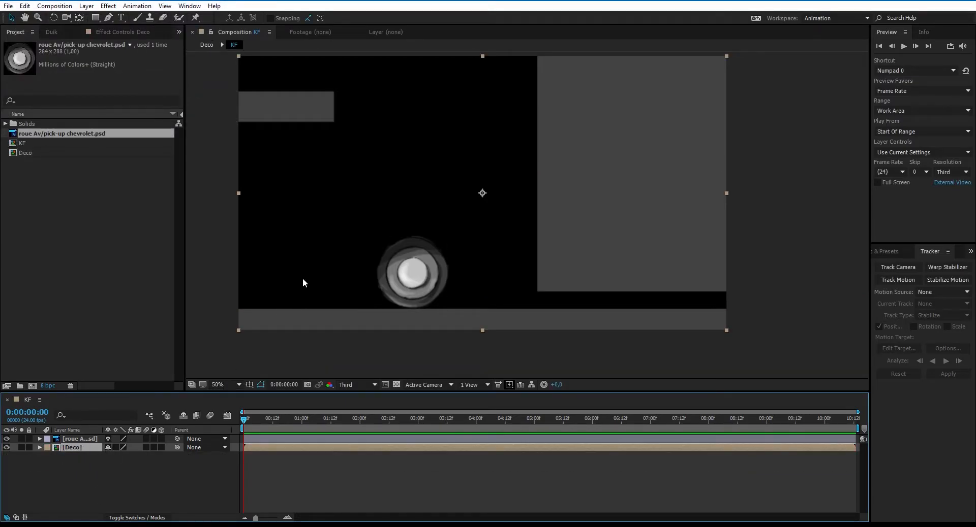
# Lock the Deco layer so the scenery cannot be selected or moved
pyautogui.moveTo(315, 282); pyautogui.dragTo(248, 258)
pyautogui.hotkey('ctrl', 'z')
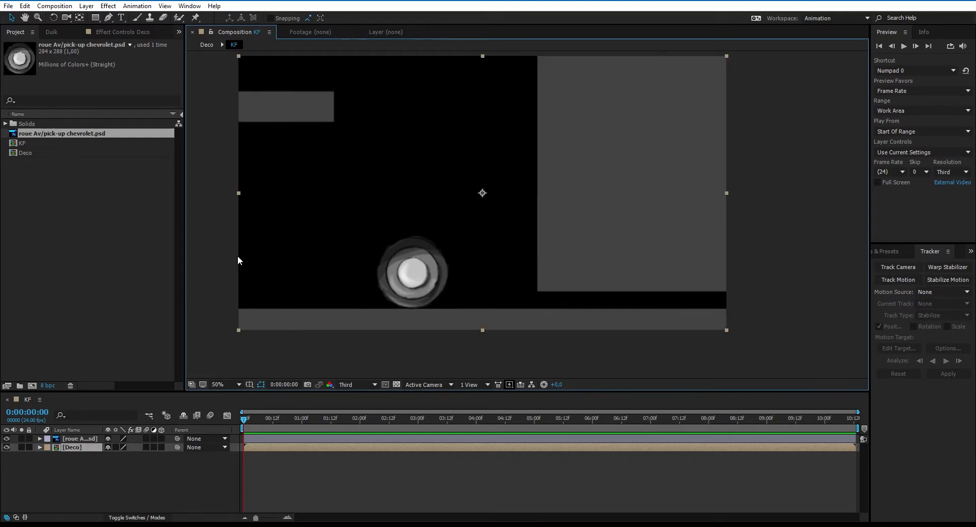
pyautogui.click(6, 448)
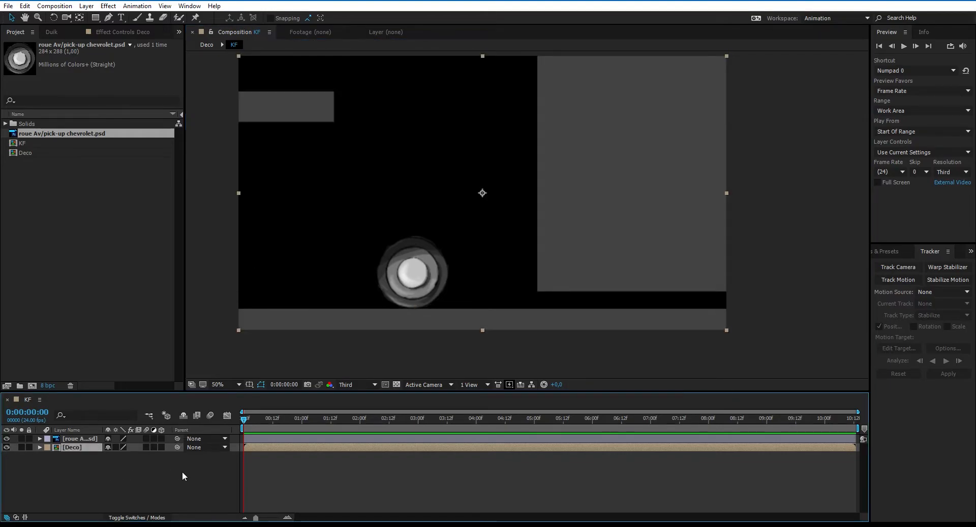
pyautogui.click(30, 447)
pyautogui.click(269, 298)
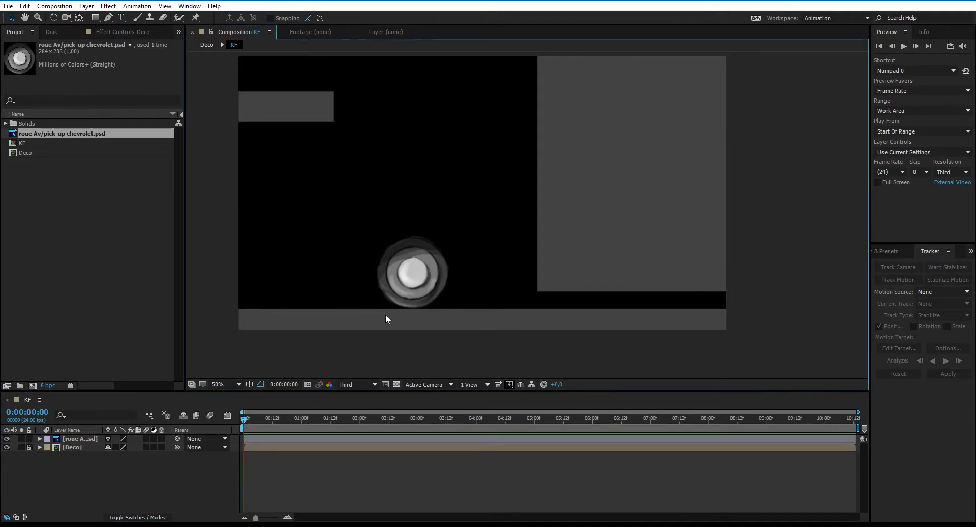
pyautogui.moveTo(642, 186); pyautogui.dragTo(548, 277)
pyautogui.moveTo(518, 161); pyautogui.dragTo(527, 169)
# Move the wheel close to the tall block's lower corner and set the preview resolution to Half
pyautogui.click(77, 440)
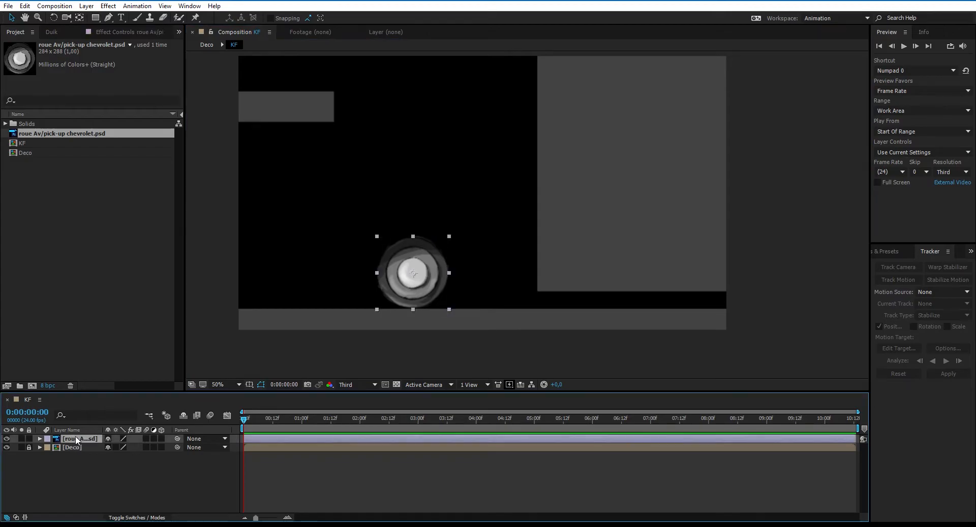
pyautogui.moveTo(440, 279); pyautogui.dragTo(432, 259)
pyautogui.press('space')
pyautogui.press('.')
pyautogui.press('space')
pyautogui.moveTo(345, 273)
pyautogui.mouseDown()
pyautogui.moveTo(369, 254)
pyautogui.moveTo(342, 277)
pyautogui.mouseUp()
pyautogui.click(373, 386)
pyautogui.click(372, 422)
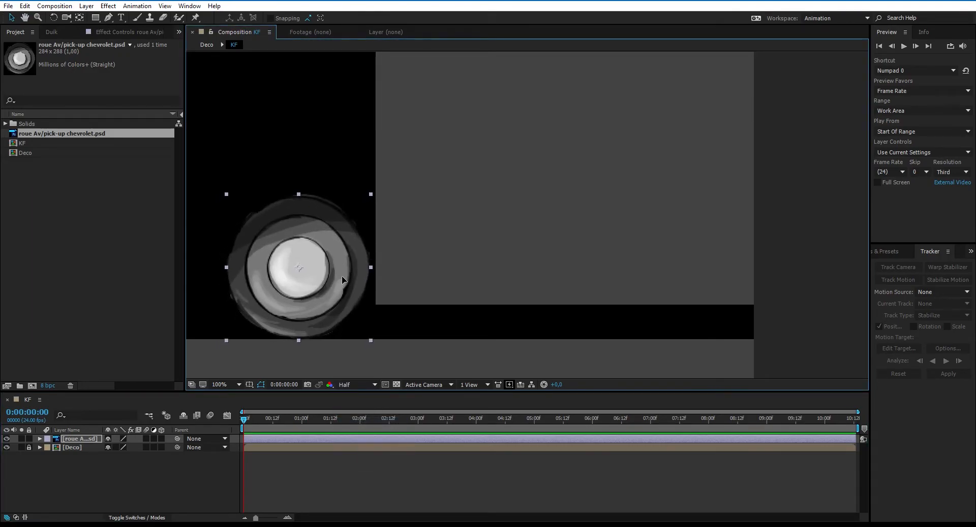
# Scale the wheel down to the height of the gap under the tall block and fit it inside that gap
pyautogui.moveTo(370, 195); pyautogui.dragTo(360, 205)
pyautogui.moveTo(307, 288); pyautogui.dragTo(439, 291)
pyautogui.moveTo(496, 215); pyautogui.dragTo(459, 265)
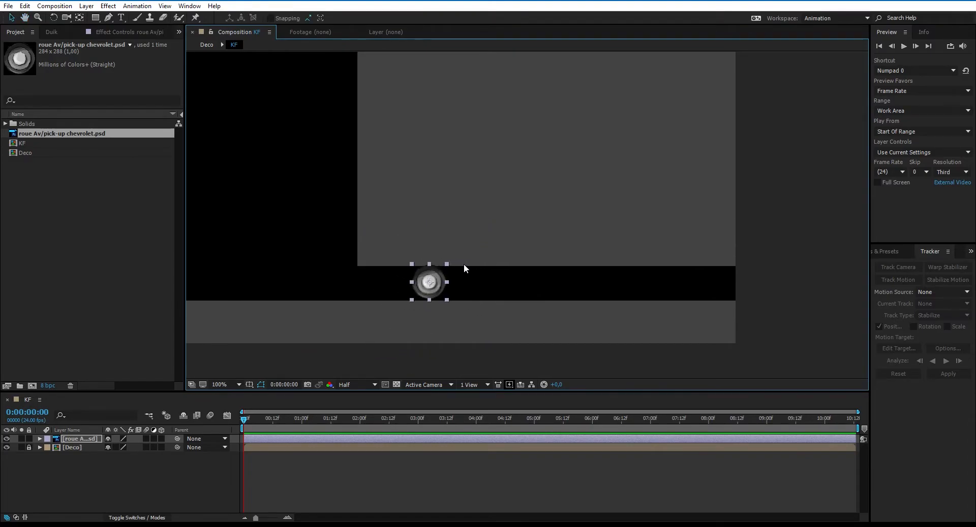
pyautogui.press('.')
pyautogui.moveTo(394, 293); pyautogui.dragTo(402, 255)
pyautogui.press('v')
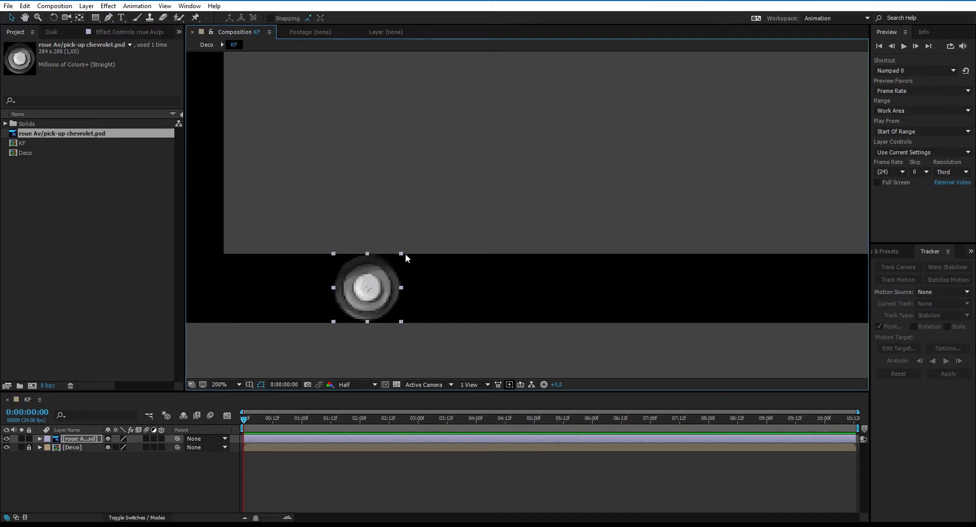
pyautogui.click(405, 257)
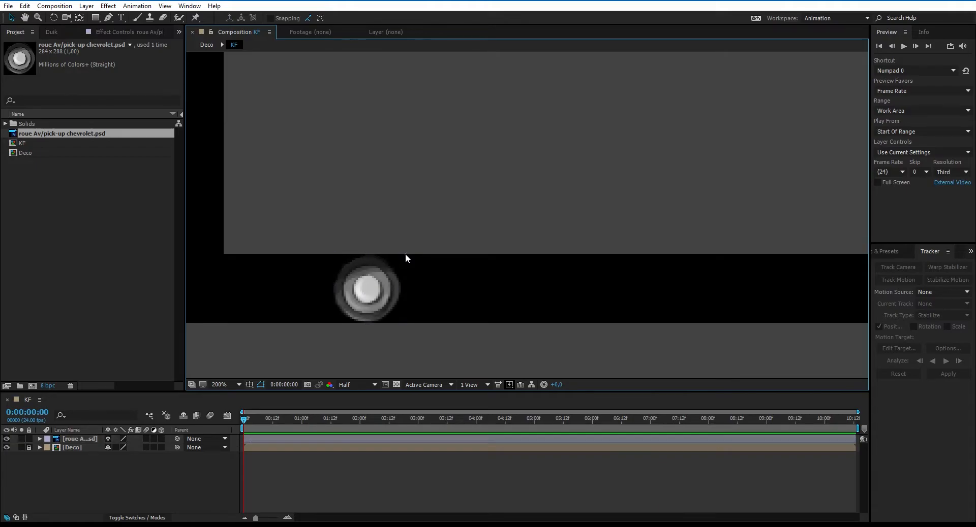
pyautogui.click(375, 285)
pyautogui.click(264, 288)
pyautogui.scroll(-1, 264, 289)
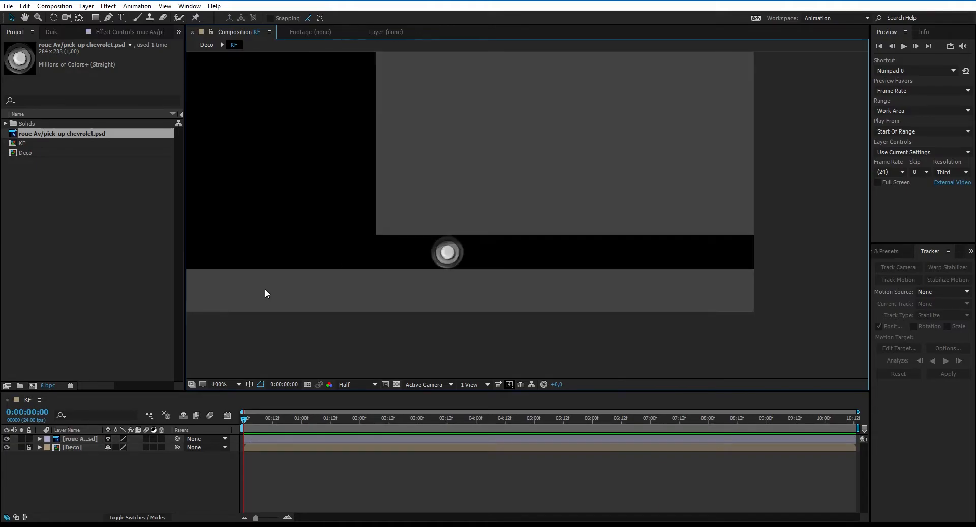
pyautogui.moveTo(339, 286); pyautogui.dragTo(410, 314)
pyautogui.scroll(-1, 409, 314)
pyautogui.moveTo(457, 288); pyautogui.dragTo(466, 314)
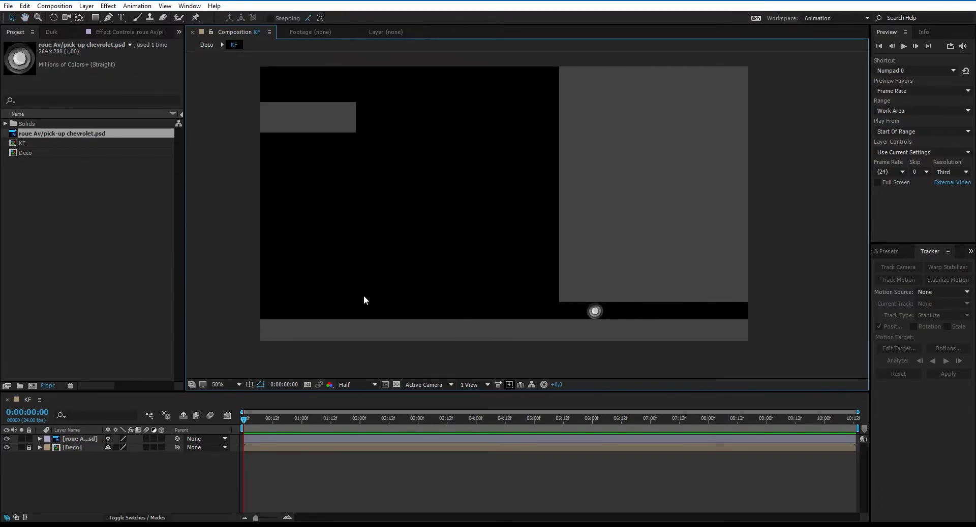
# Move the small wheel along the ground to just outside the frame's left edge
pyautogui.click(74, 440)
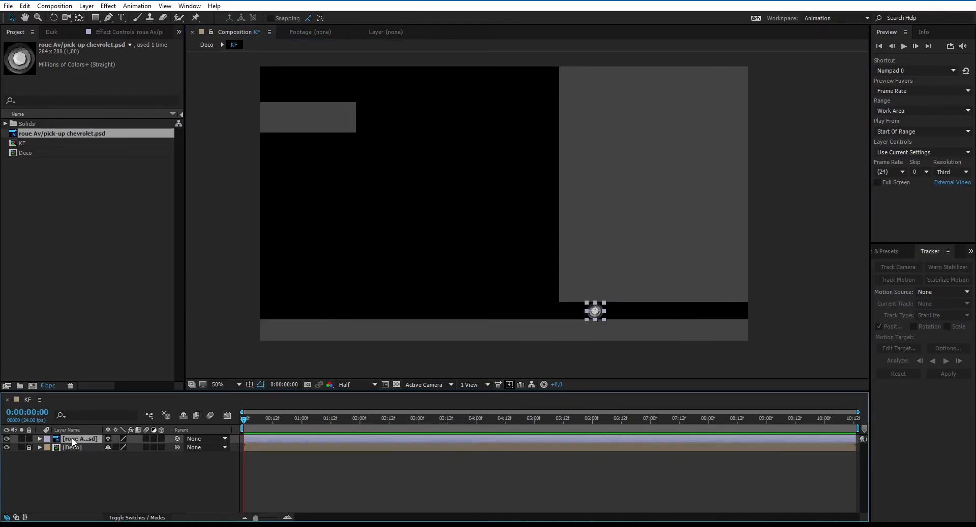
pyautogui.moveTo(601, 315); pyautogui.dragTo(578, 319)
pyautogui.hotkey('ctrl', 'z')
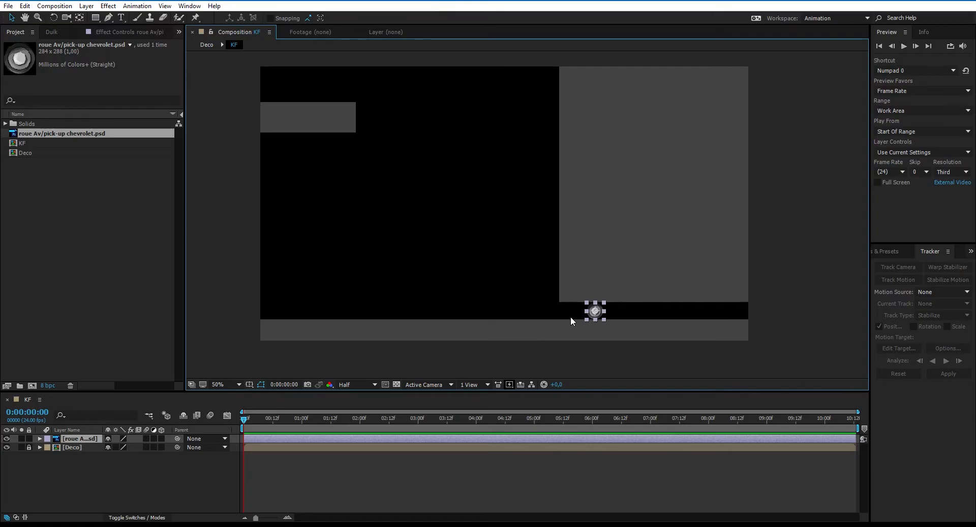
pyautogui.click(235, 385)
pyautogui.click(227, 201)
pyautogui.moveTo(638, 349); pyautogui.dragTo(234, 348)
pyautogui.moveTo(315, 335); pyautogui.dragTo(312, 302)
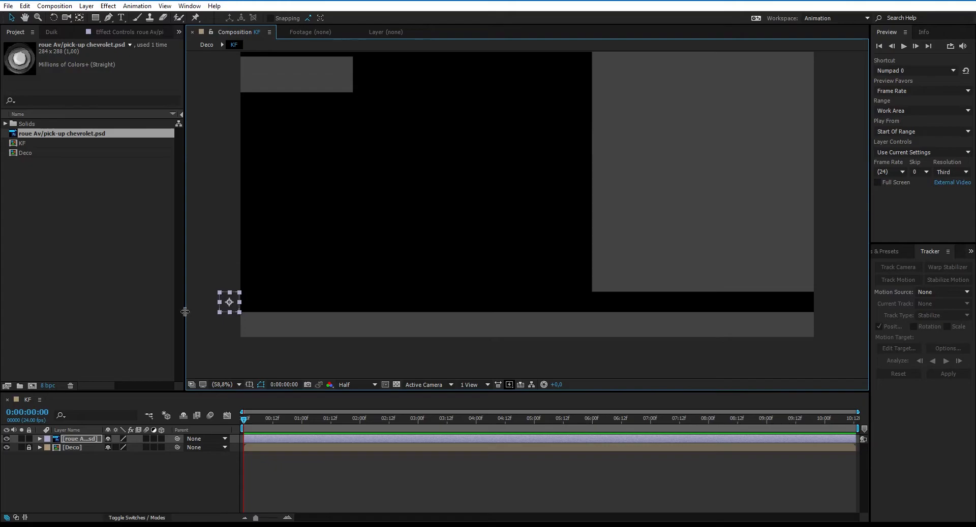
# Widen the composition viewer and move the wheel slightly farther outside the frame's left edge
pyautogui.moveTo(184, 312); pyautogui.dragTo(124, 312)
pyautogui.moveTo(379, 291); pyautogui.dragTo(368, 280)
pyautogui.press('v')
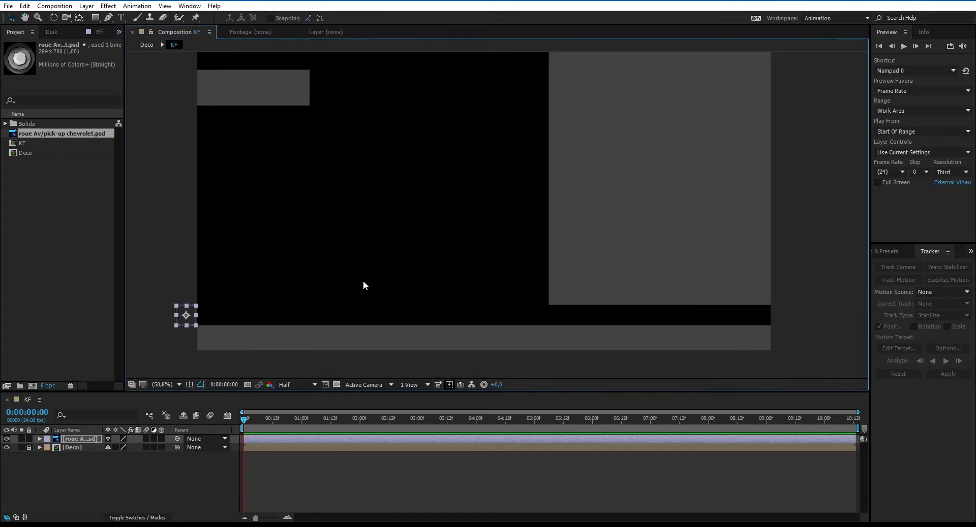
pyautogui.moveTo(190, 310); pyautogui.dragTo(189, 312)
# Reveal the wheel layer's Position property and start animating it with a keyframe at 0:00:00:00
pyautogui.click(74, 440)
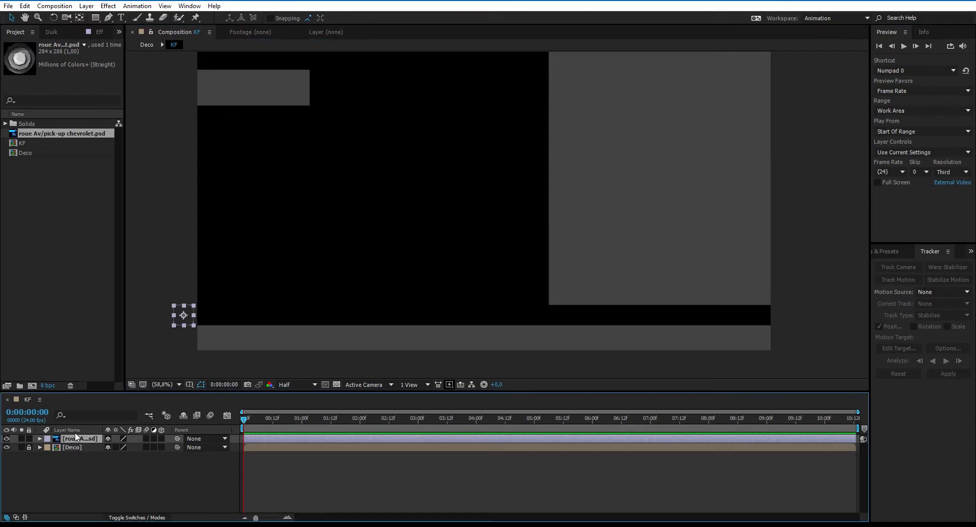
pyautogui.press('p')
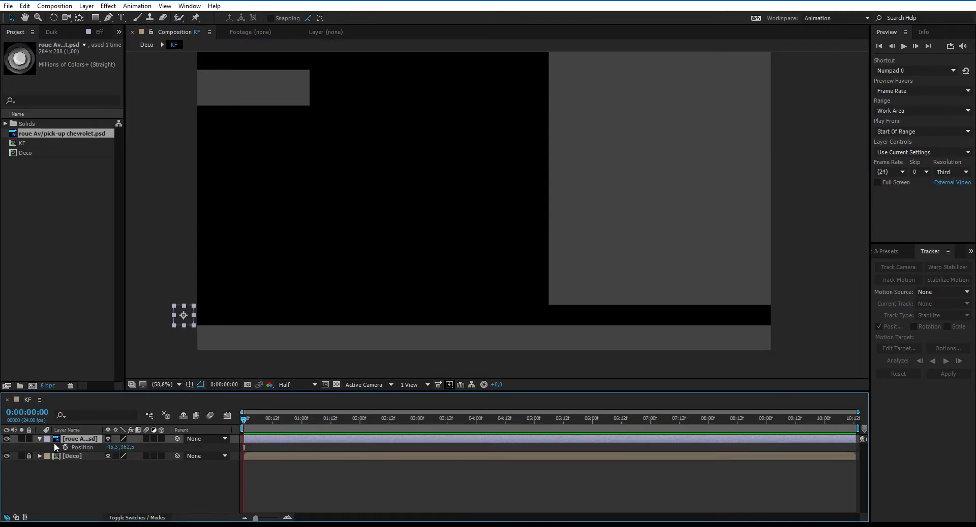
pyautogui.click(65, 447)
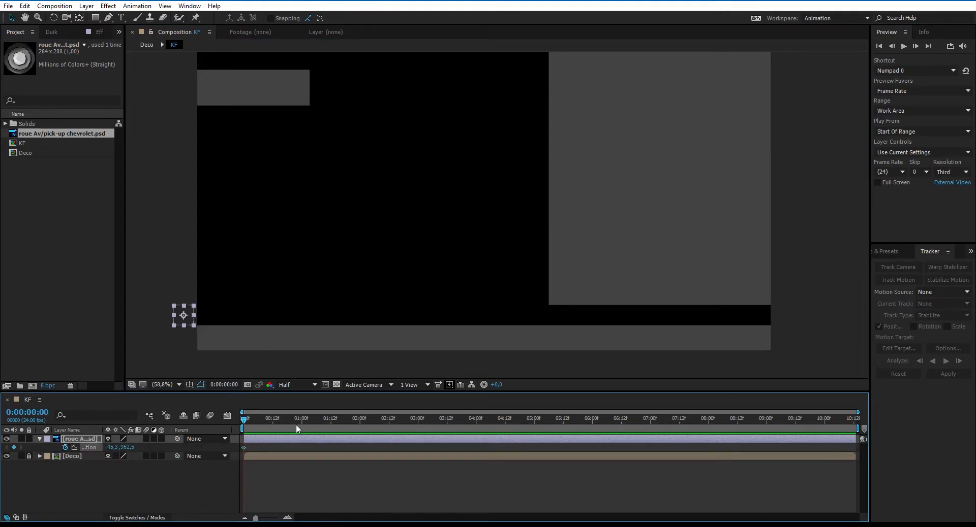
# At 0:00:01:00, move the wheel along the ground to the tall block's lower corner and preview the motion
pyautogui.moveTo(244, 420); pyautogui.dragTo(306, 435)
pyautogui.moveTo(180, 311); pyautogui.dragTo(540, 315)
pyautogui.press('space')
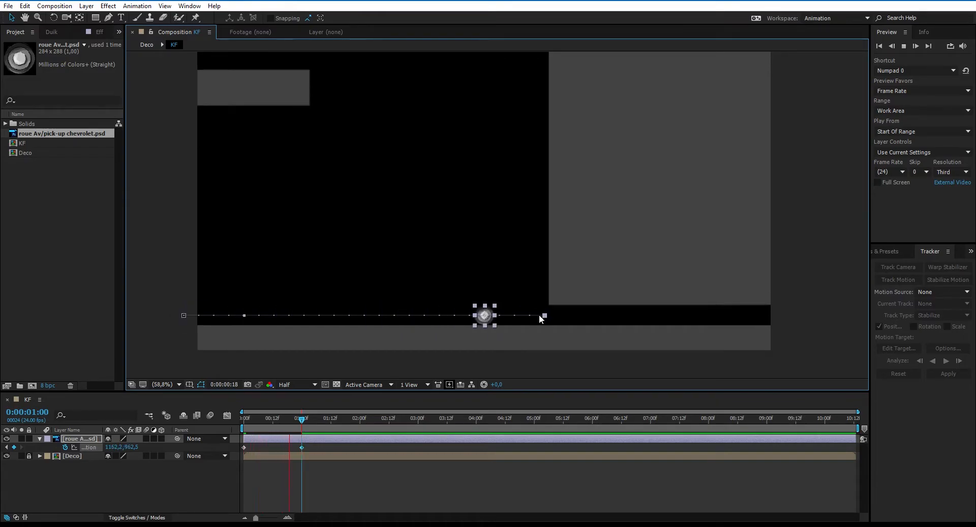
# At 0:00:01:19, move the wheel through the gap to beyond the frame's right edge and preview the full path
pyautogui.moveTo(332, 423); pyautogui.dragTo(349, 429)
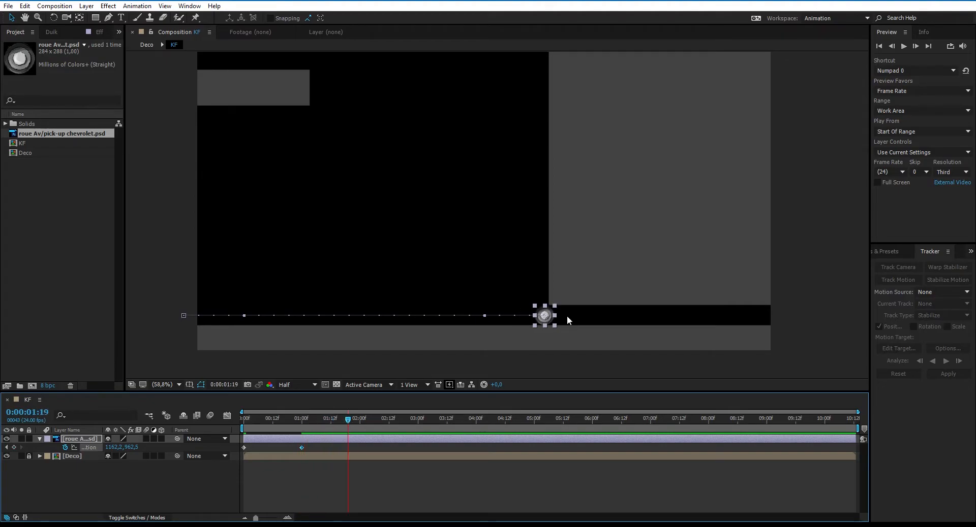
pyautogui.moveTo(552, 312); pyautogui.dragTo(803, 311)
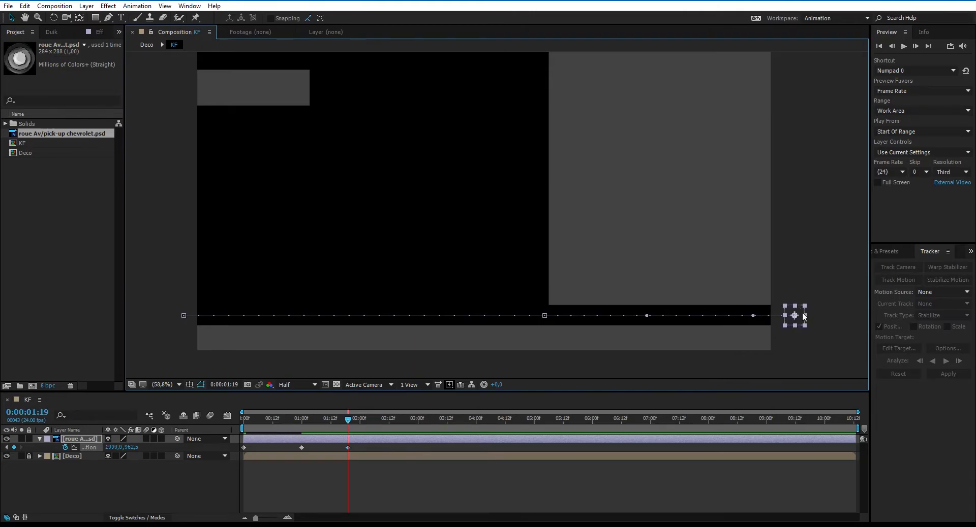
pyautogui.click(809, 348)
pyautogui.press('space')
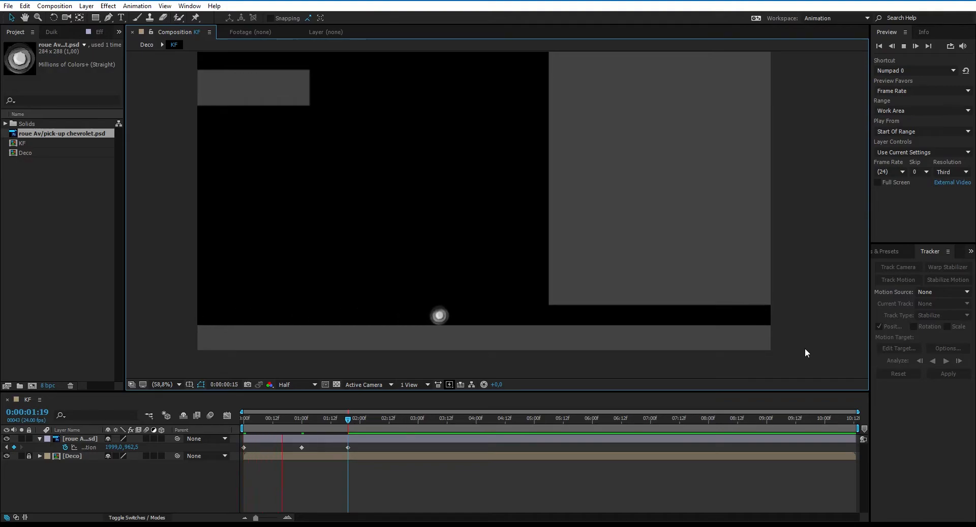
pyautogui.press('space')
pyautogui.press('space')
pyautogui.press('space')
# Apply Easy Ease to the wheel's middle Position keyframe at 0:00:01:00 and preview the motion
pyautogui.moveTo(336, 420); pyautogui.dragTo(294, 422)
pyautogui.click(301, 448)
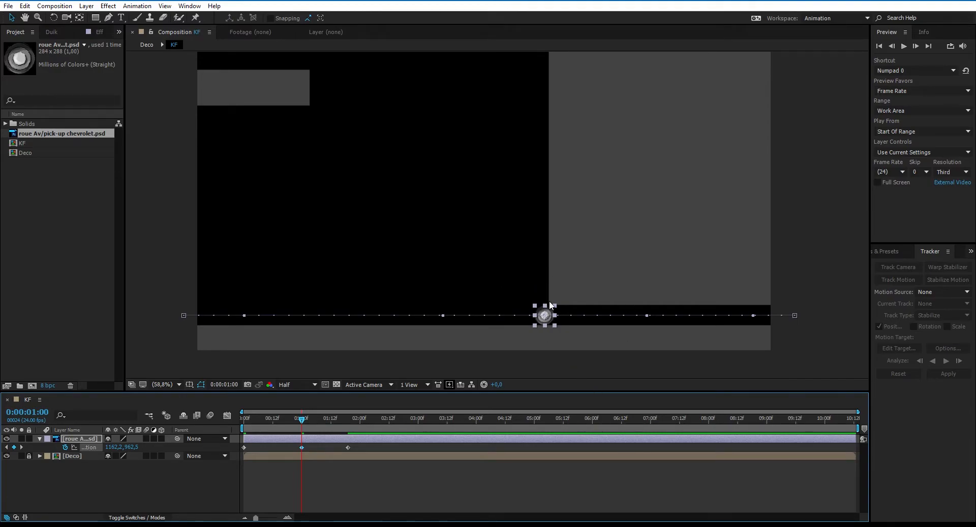
pyautogui.scroll(3, 550, 304)
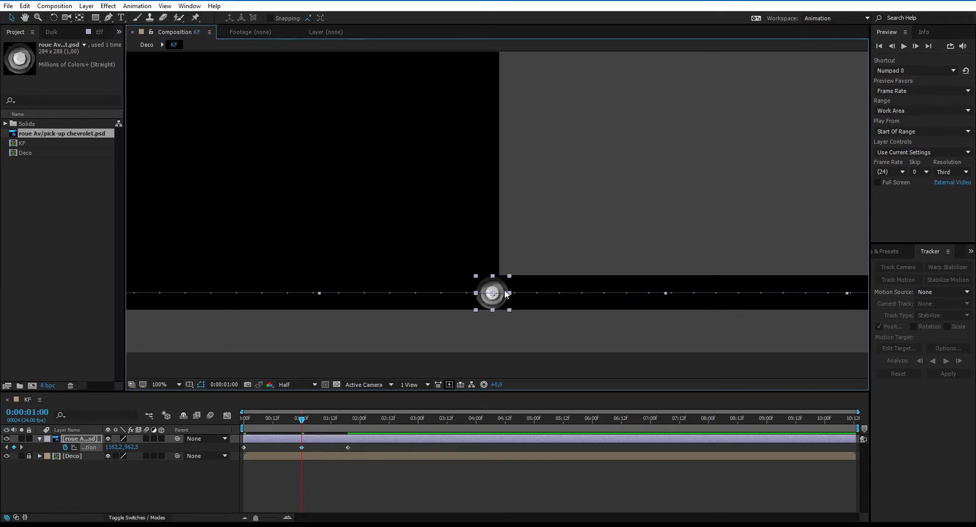
pyautogui.scroll(-3, 497, 286)
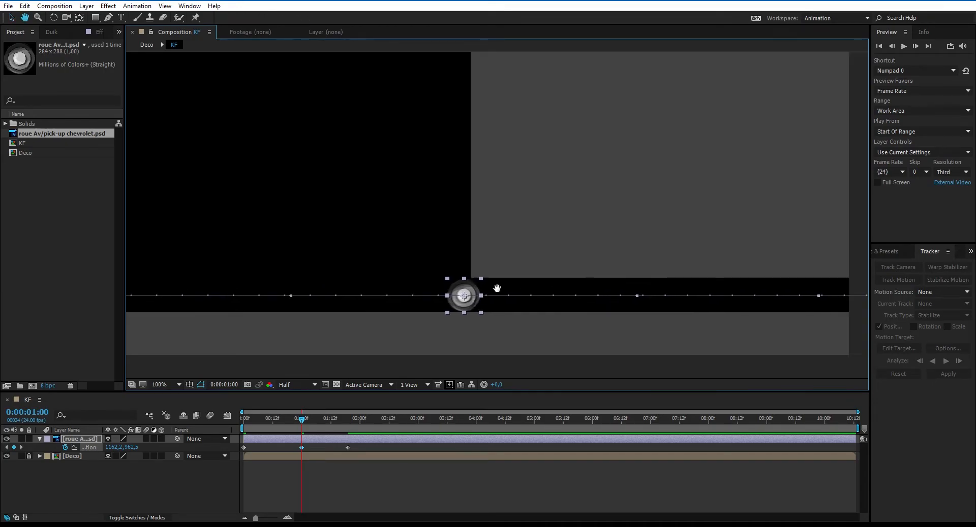
pyautogui.moveTo(480, 248); pyautogui.dragTo(519, 273)
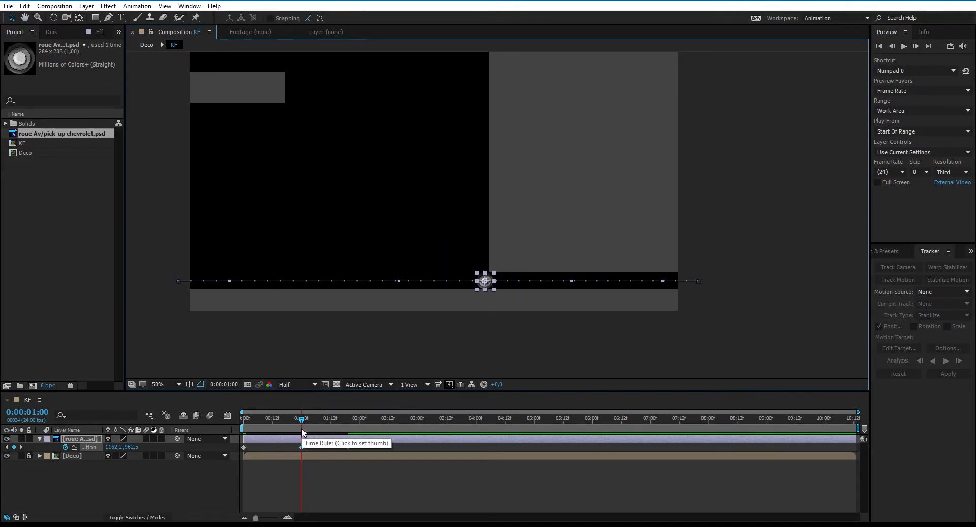
pyautogui.press('space')
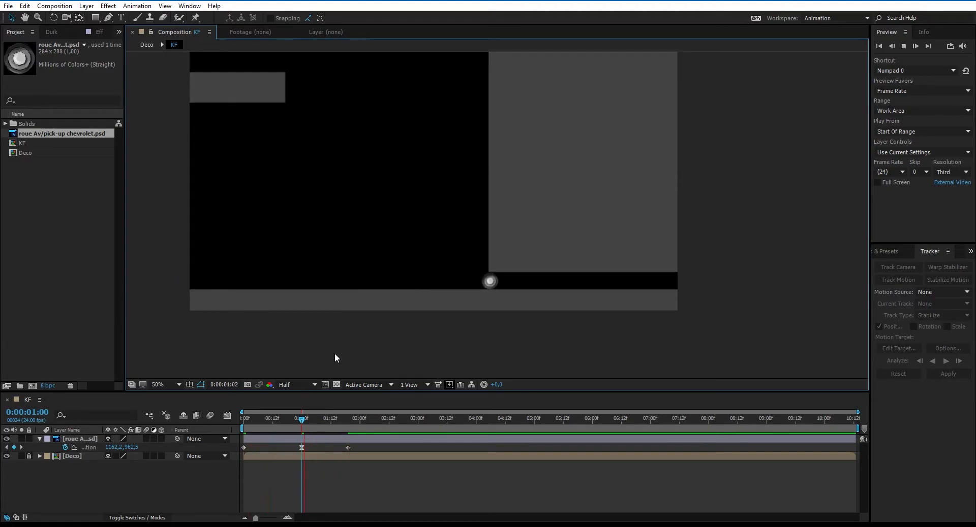
pyautogui.press('space')
pyautogui.press('space')
# In the Position speed graph, collapse the middle keyframe's incoming ease handle so the wheel stops abruptly, and preview it
pyautogui.click(301, 448)
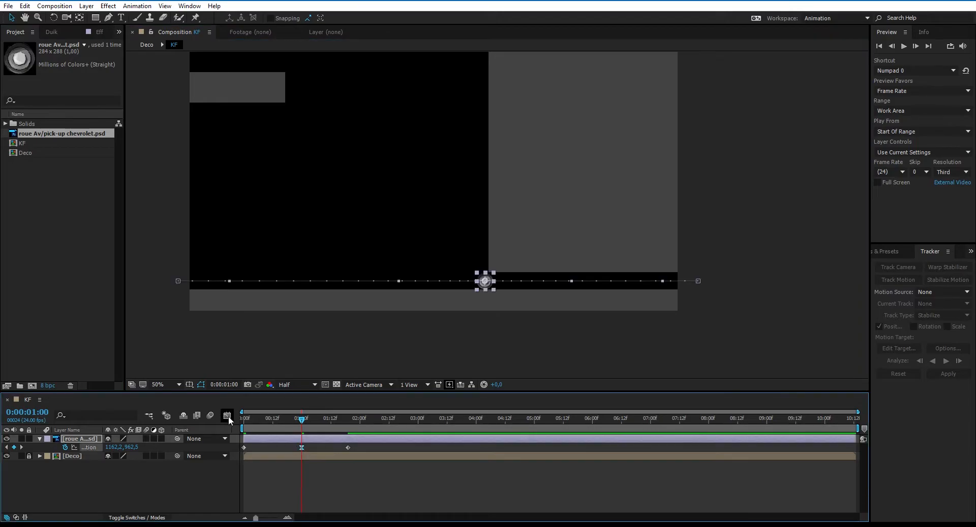
pyautogui.click(228, 416)
pyautogui.click(228, 416)
pyautogui.click(227, 417)
pyautogui.moveTo(255, 517); pyautogui.dragTo(276, 519)
pyautogui.moveTo(401, 427); pyautogui.dragTo(550, 434)
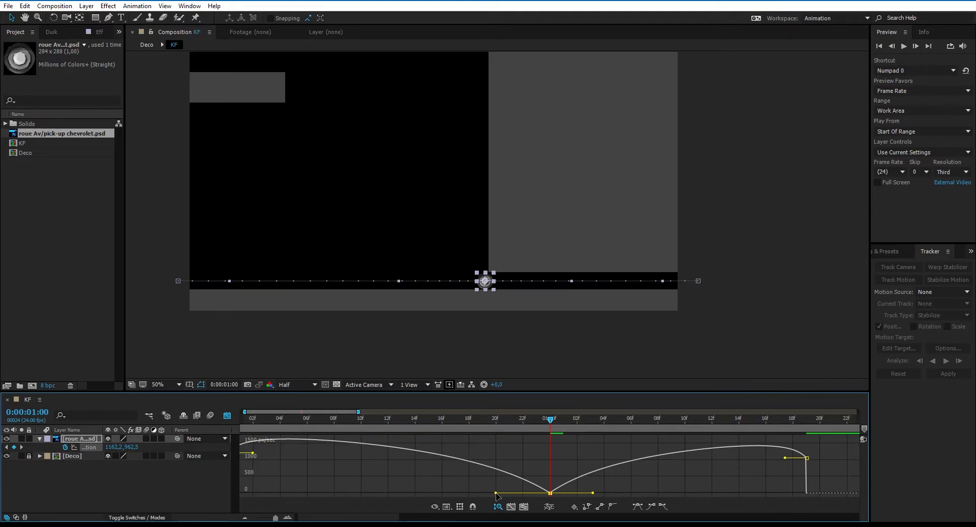
pyautogui.moveTo(496, 493); pyautogui.dragTo(552, 496)
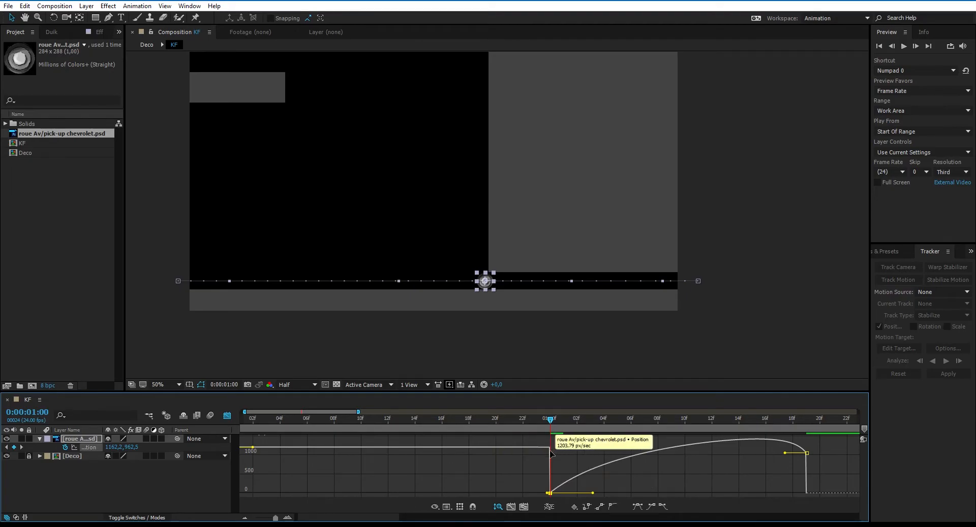
pyautogui.press('space')
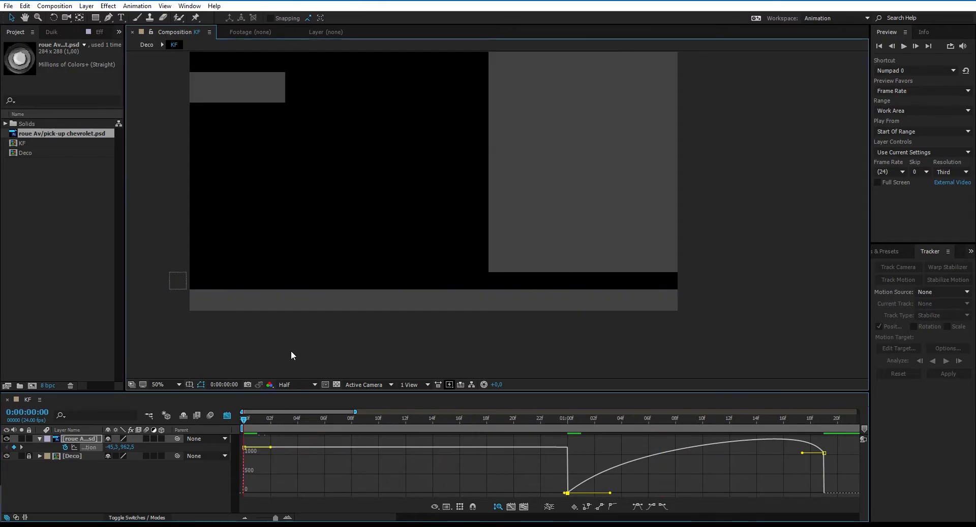
pyautogui.click(291, 351)
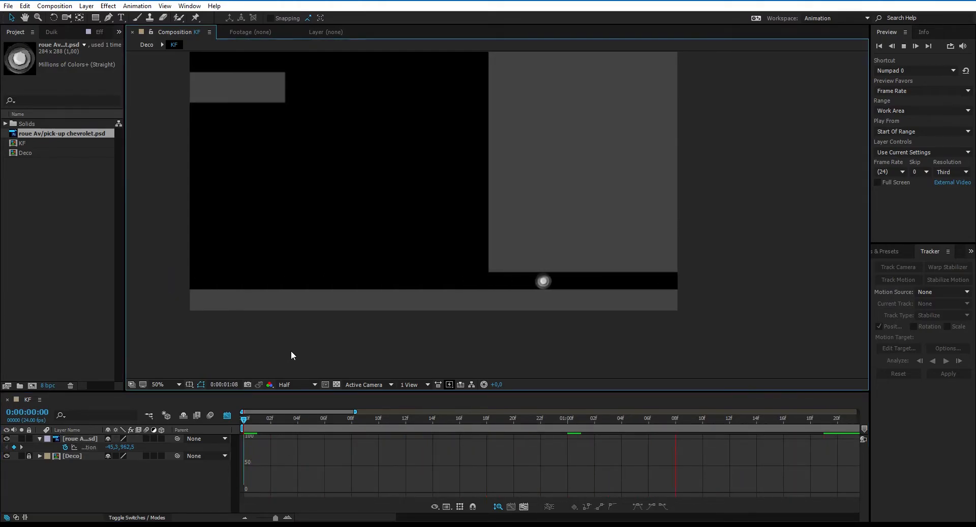
# Lengthen the middle Position keyframe's outgoing ease handle to about six frames for a slower restart, and preview it
pyautogui.click(227, 417)
pyautogui.click(226, 417)
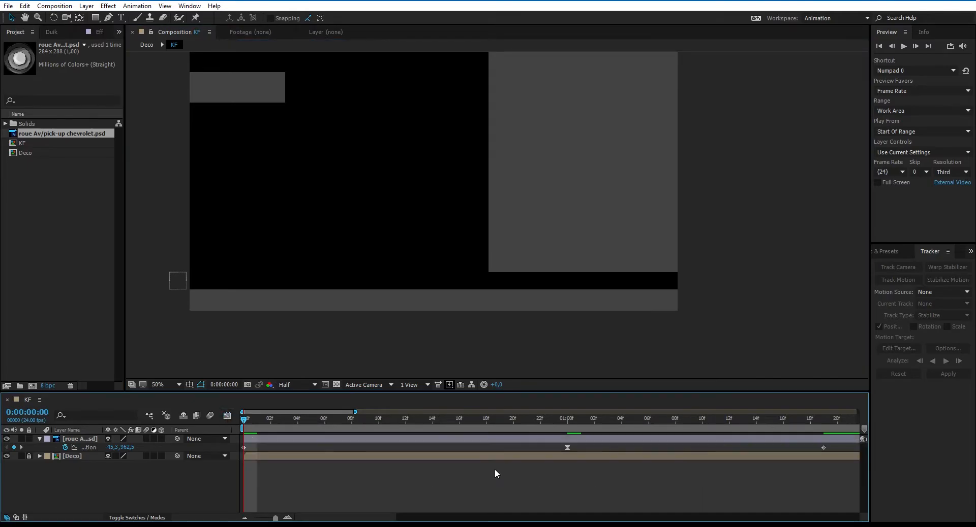
pyautogui.click(567, 448)
pyautogui.click(227, 416)
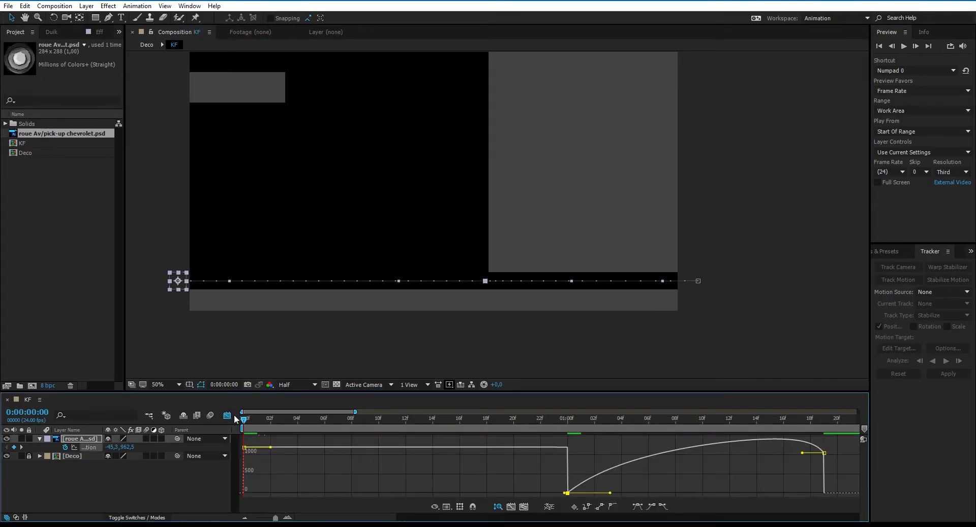
pyautogui.moveTo(611, 494); pyautogui.dragTo(656, 501)
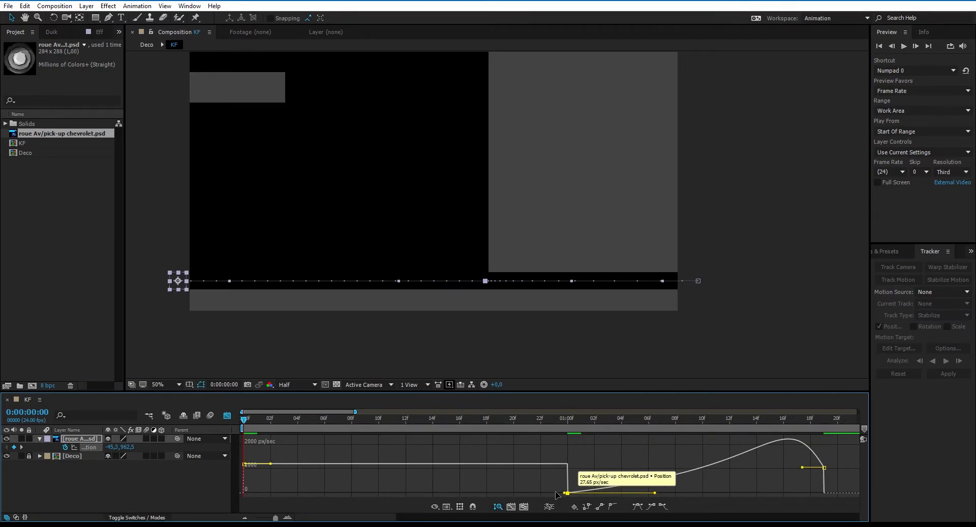
pyautogui.press('space')
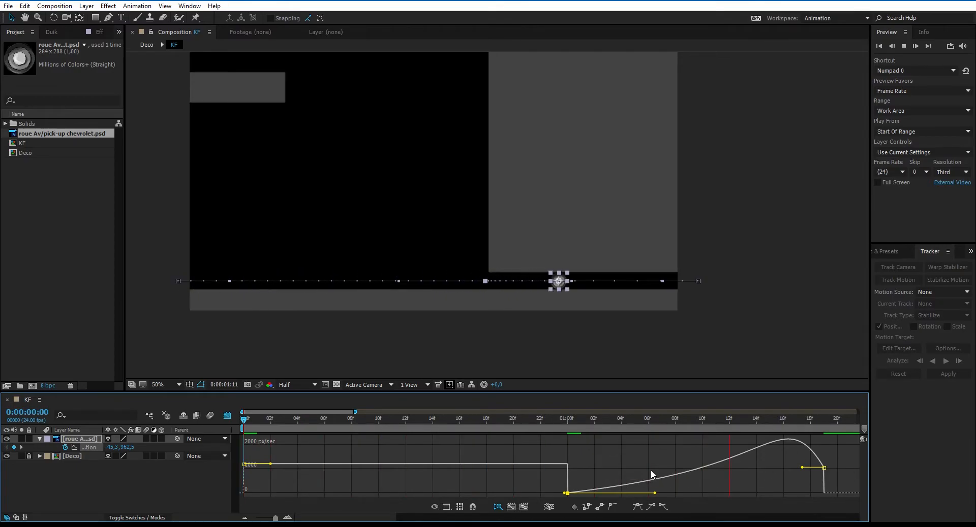
pyautogui.click(713, 359)
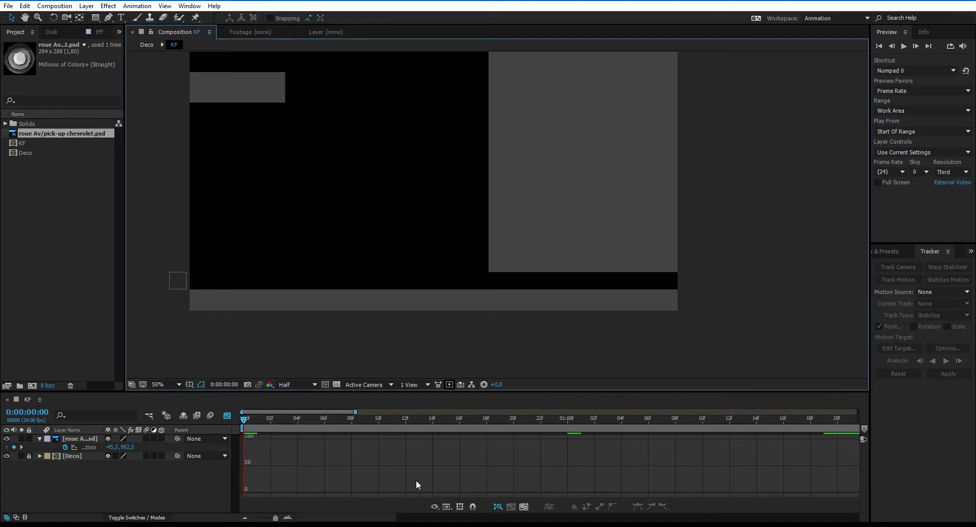
# Examine the wheel's Position speed graph across all three keyframes and preview the motion
pyautogui.click(88, 447)
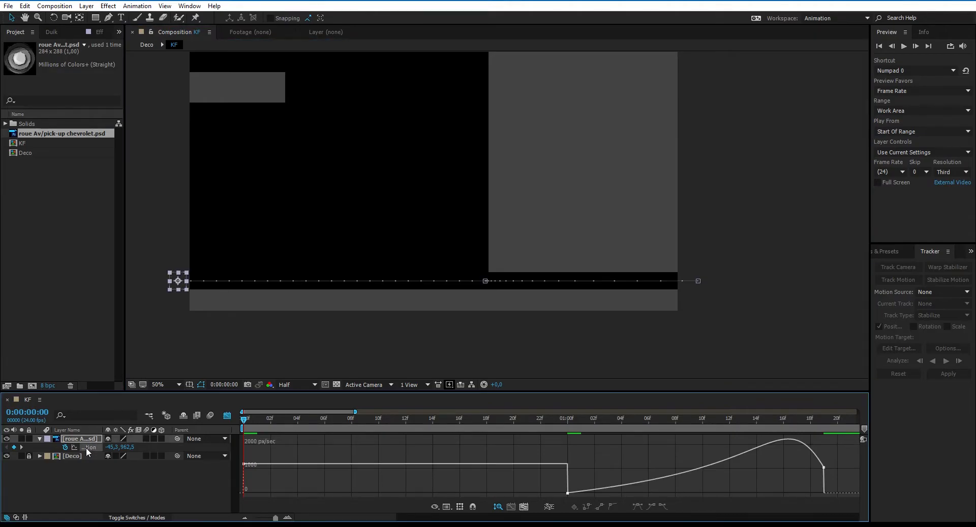
pyautogui.click(83, 447)
pyautogui.press('h')
pyautogui.moveTo(533, 338); pyautogui.dragTo(522, 334)
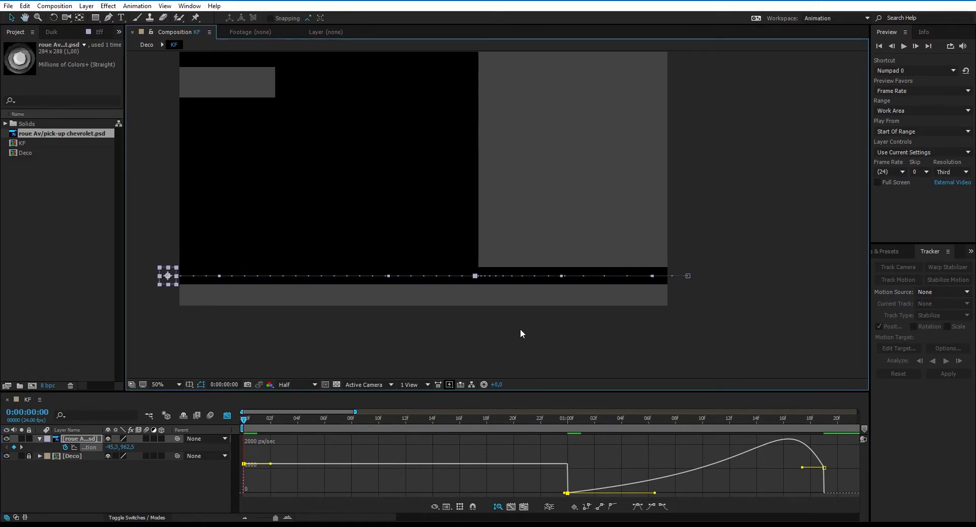
pyautogui.press('v')
pyautogui.click(362, 343)
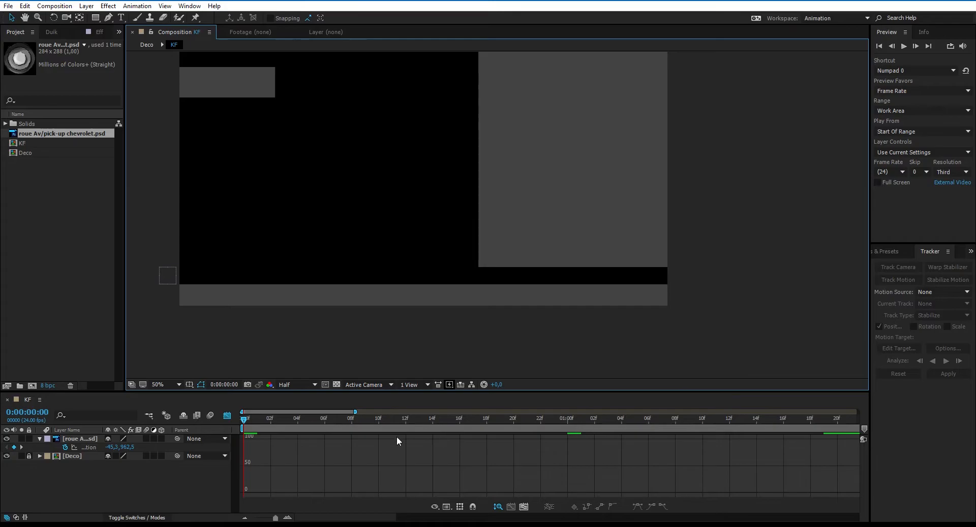
pyautogui.click(523, 507)
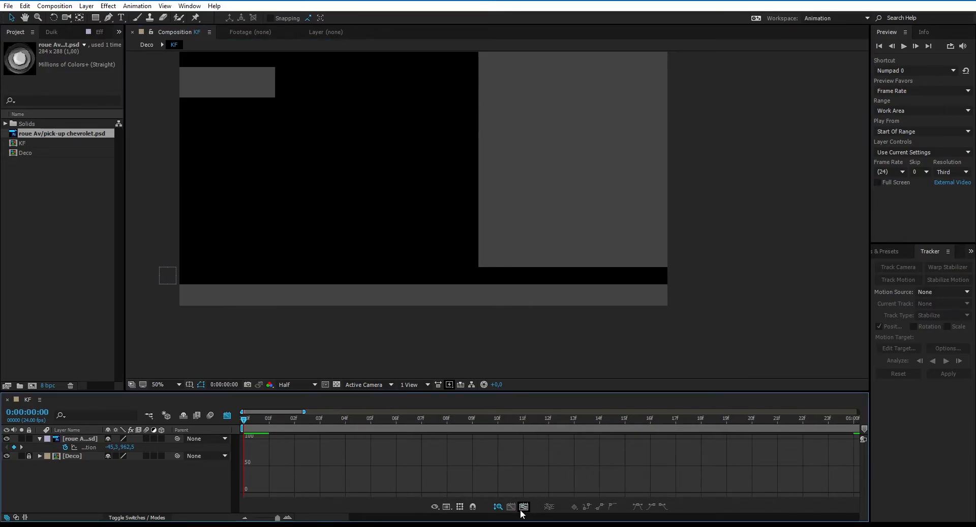
pyautogui.click(80, 439)
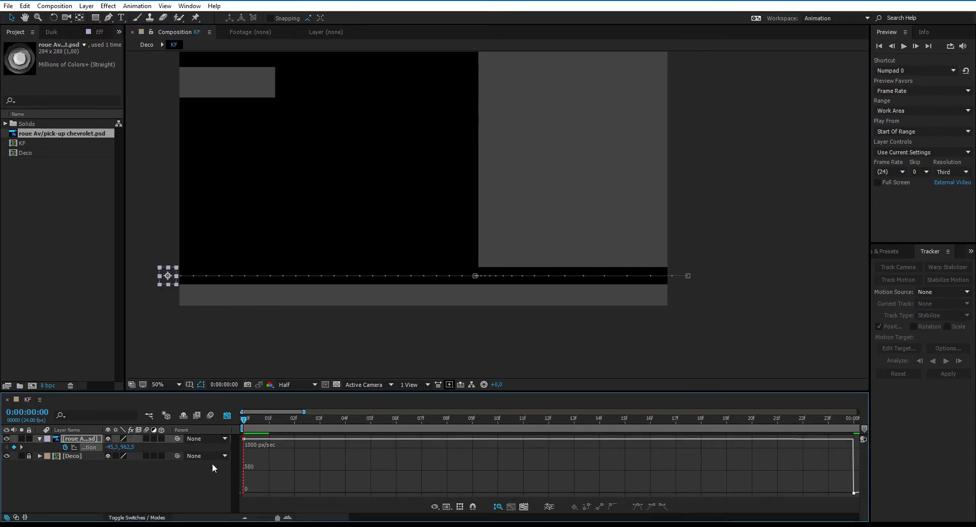
pyautogui.click(474, 277)
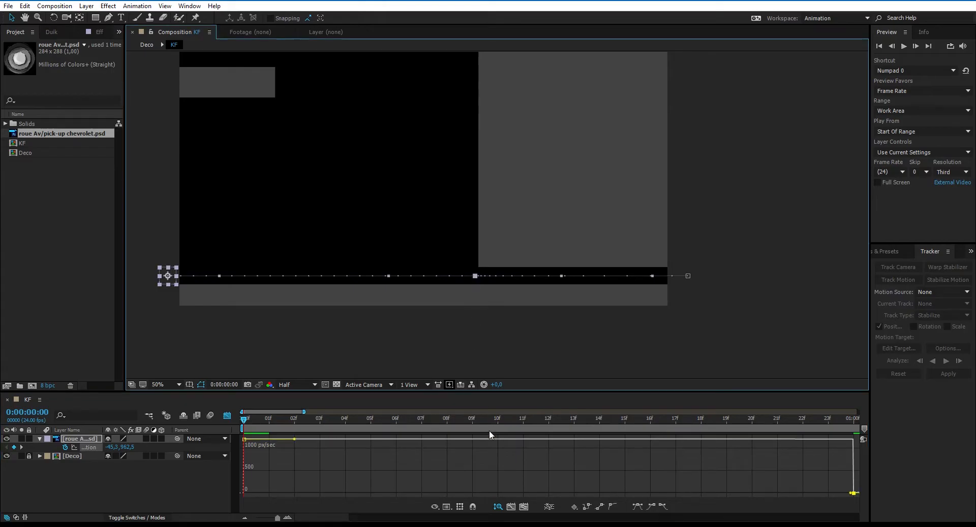
pyautogui.moveTo(277, 518); pyautogui.dragTo(275, 517)
pyautogui.press('KP_0')
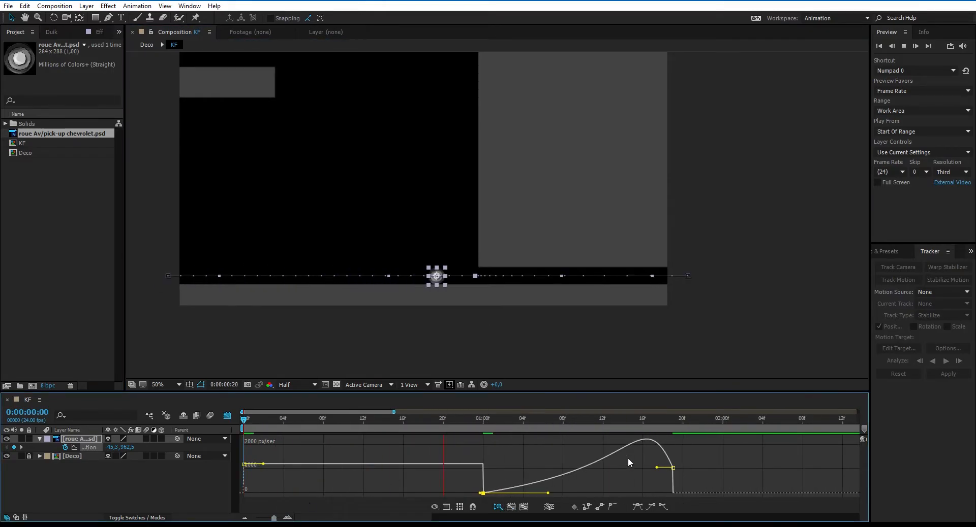
pyautogui.press('KP_0')
# Collapse the last Position keyframe's incoming ease handle so the wheel accelerates until it exits, and preview it
pyautogui.moveTo(657, 467); pyautogui.dragTo(677, 473)
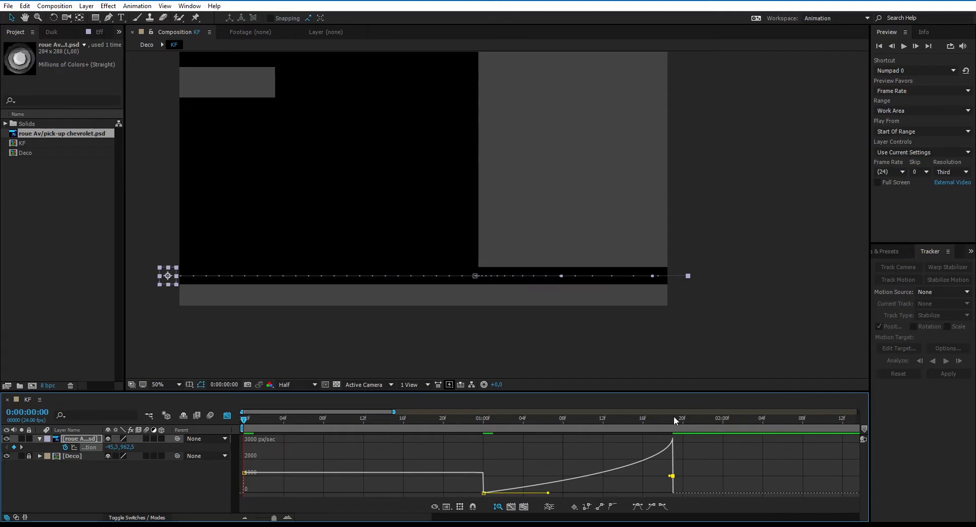
pyautogui.press('KP_0')
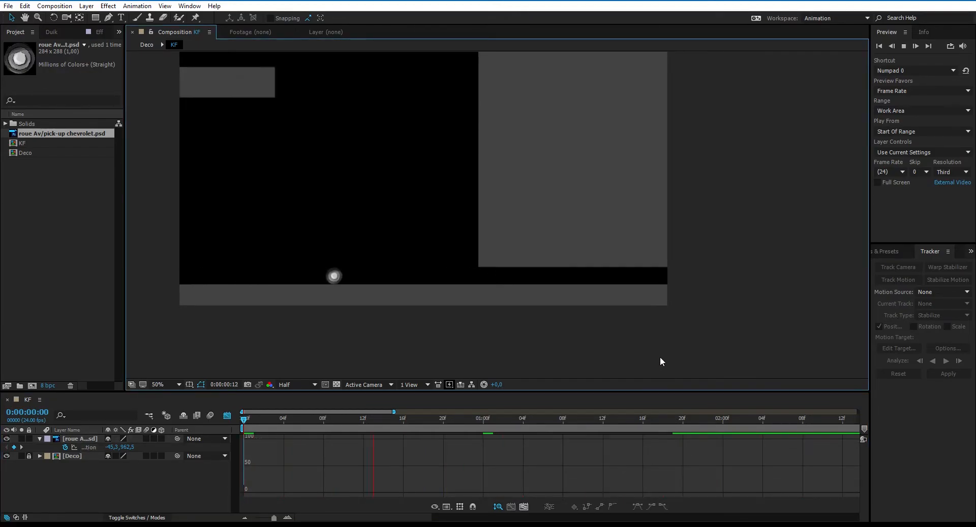
pyautogui.press('KP_0')
# Switch from the speed graph back to the layer bars and select the wheel's middle Position keyframe
pyautogui.click(225, 416)
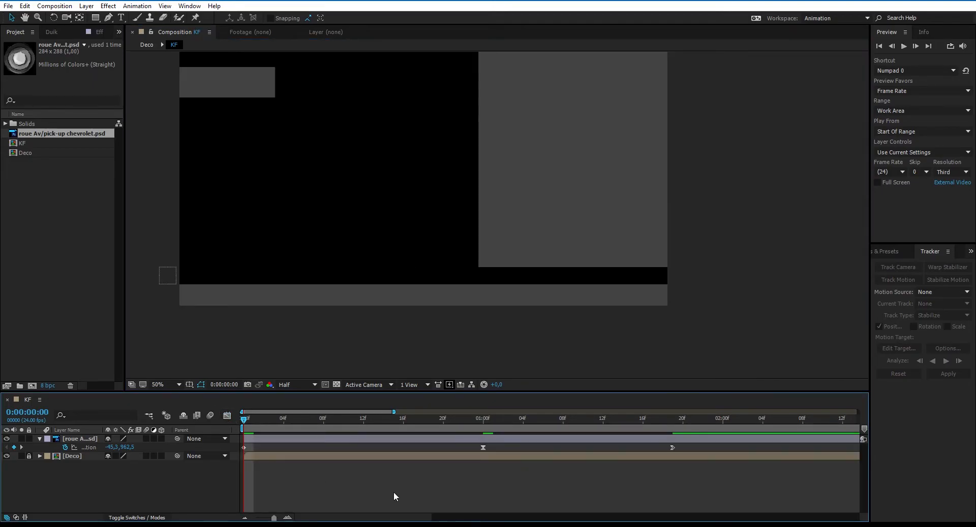
pyautogui.moveTo(483, 448); pyautogui.dragTo(671, 448)
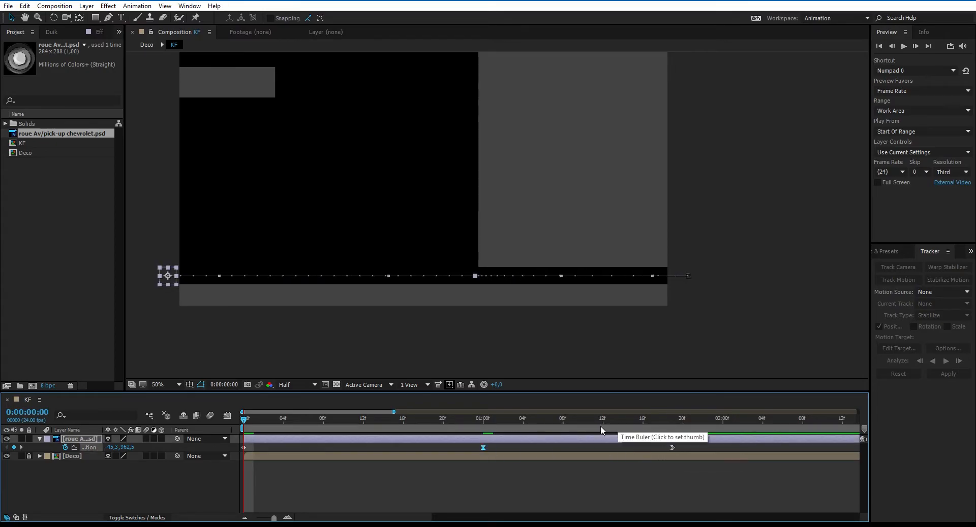
pyautogui.click(468, 518)
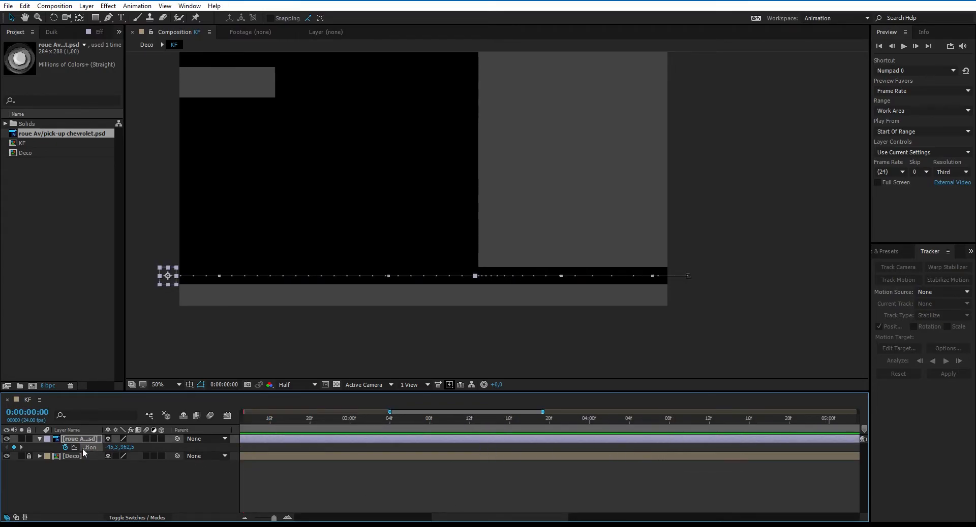
# Convert the wheel's middle and last Position keyframes back to linear interpolation and preview the motion
pyautogui.moveTo(445, 518); pyautogui.dragTo(304, 519)
pyautogui.click(272, 480)
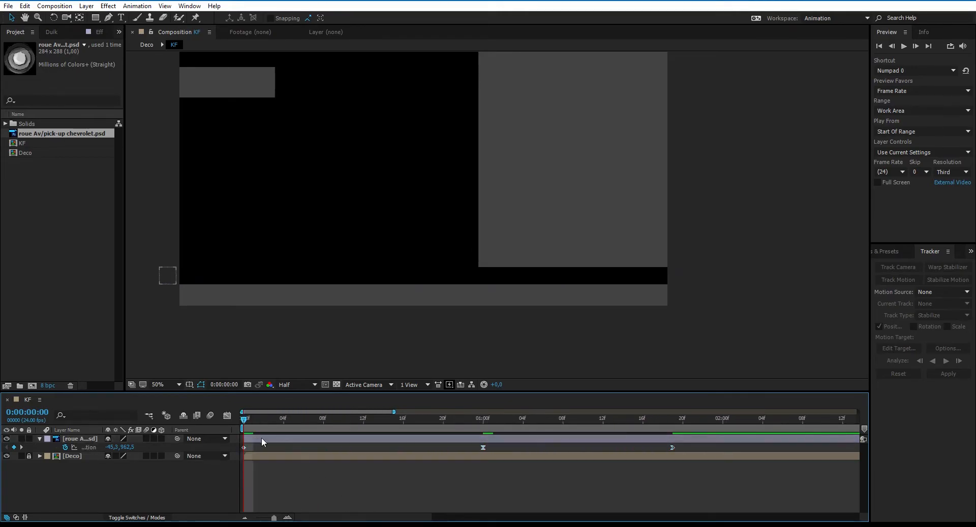
pyautogui.click(481, 449)
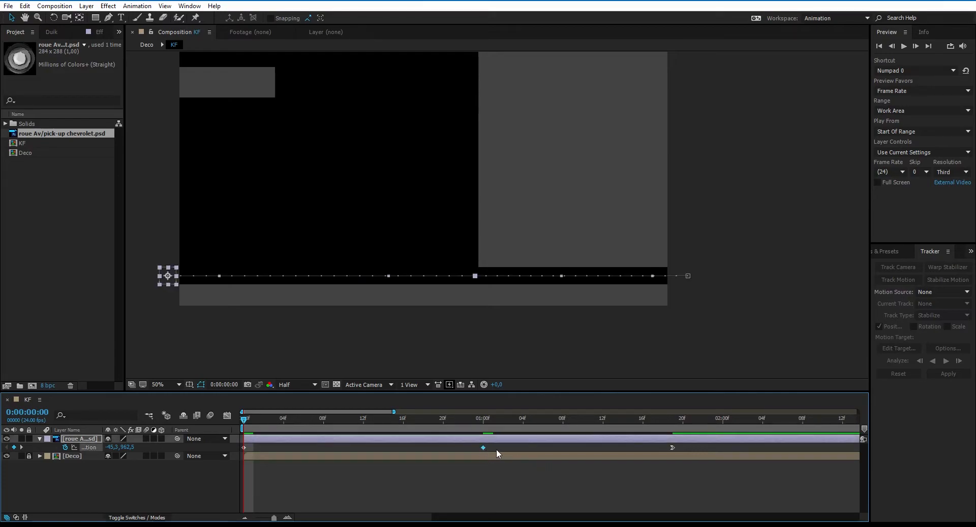
pyautogui.click(492, 450)
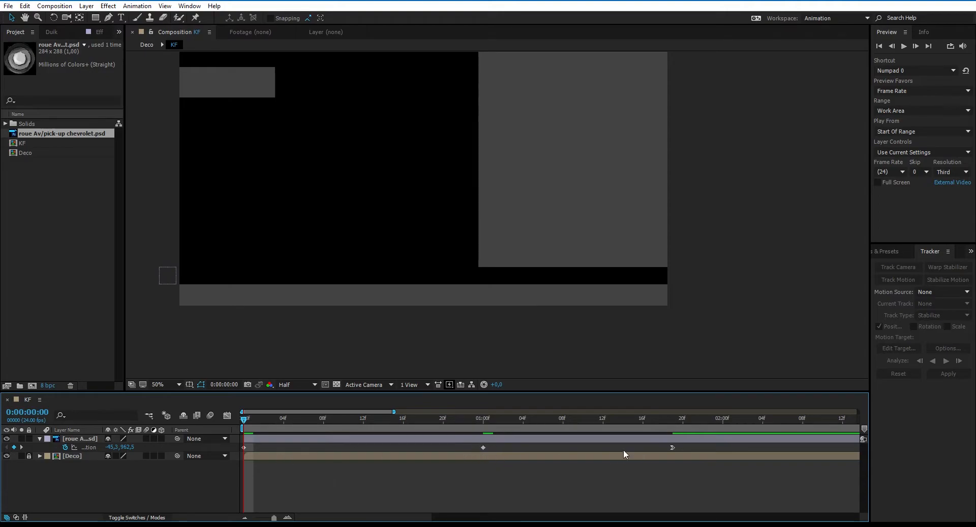
pyautogui.click(672, 449)
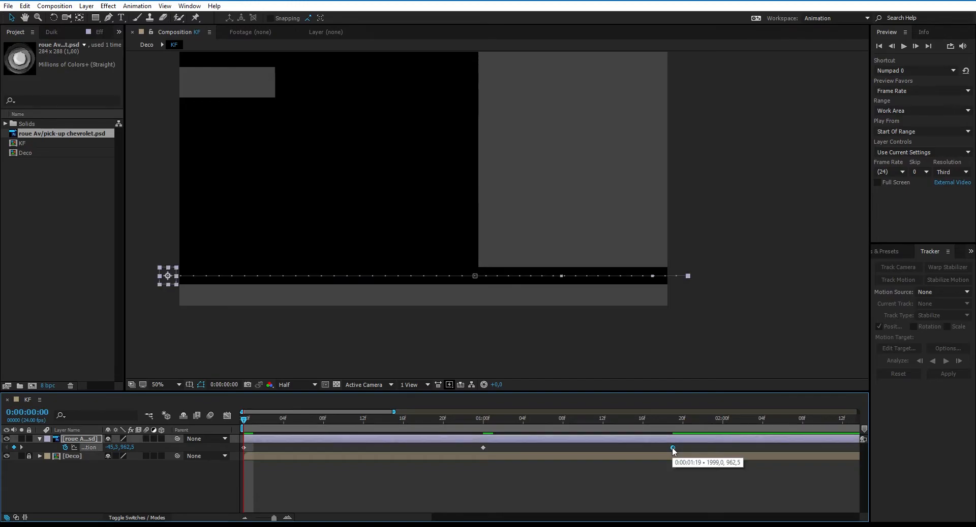
pyautogui.moveTo(672, 451)
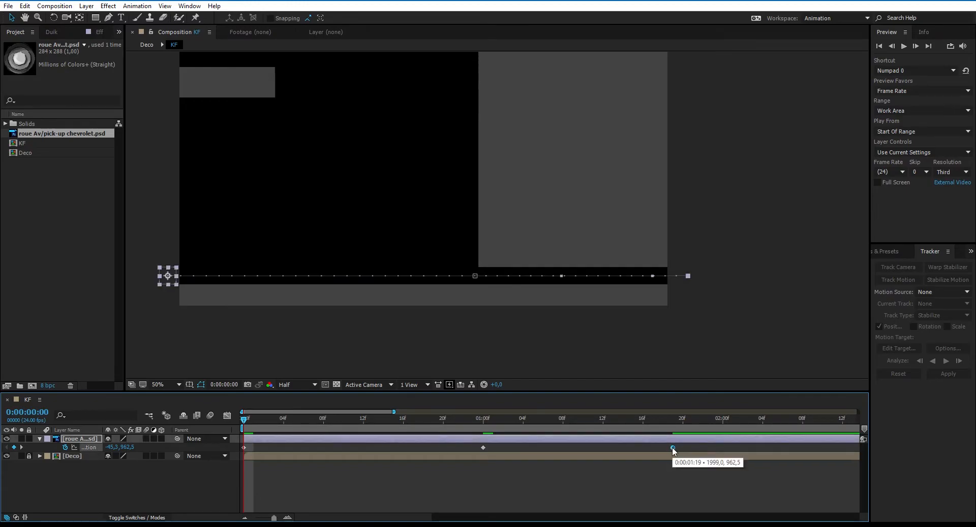
pyautogui.click(666, 481)
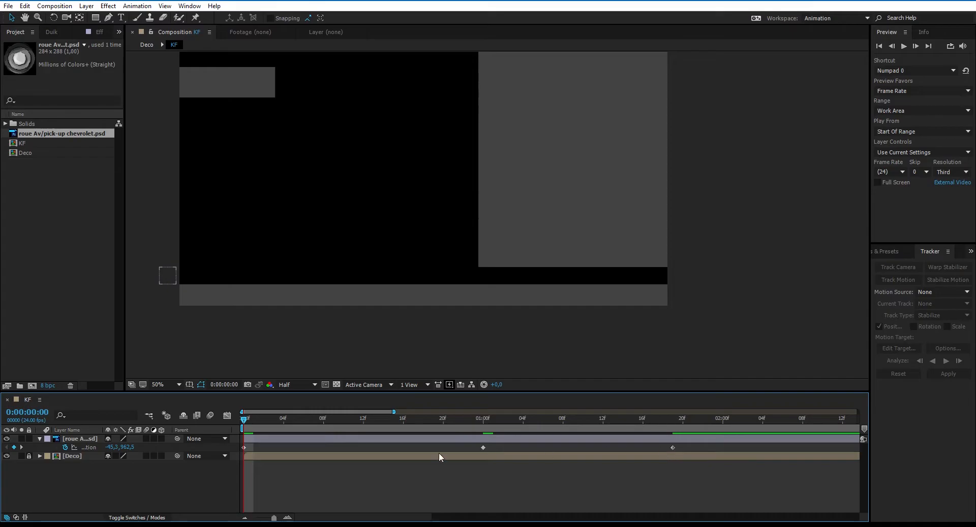
pyautogui.press('space')
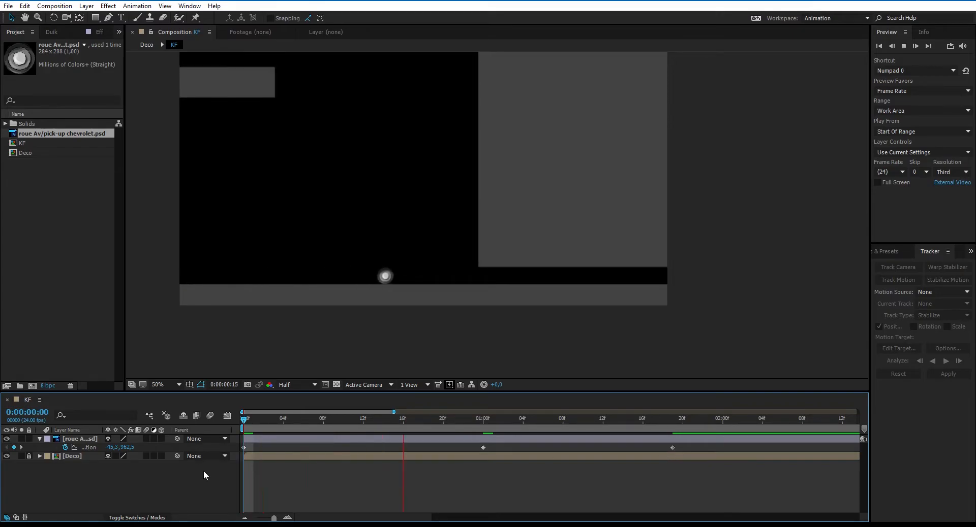
pyautogui.press('space')
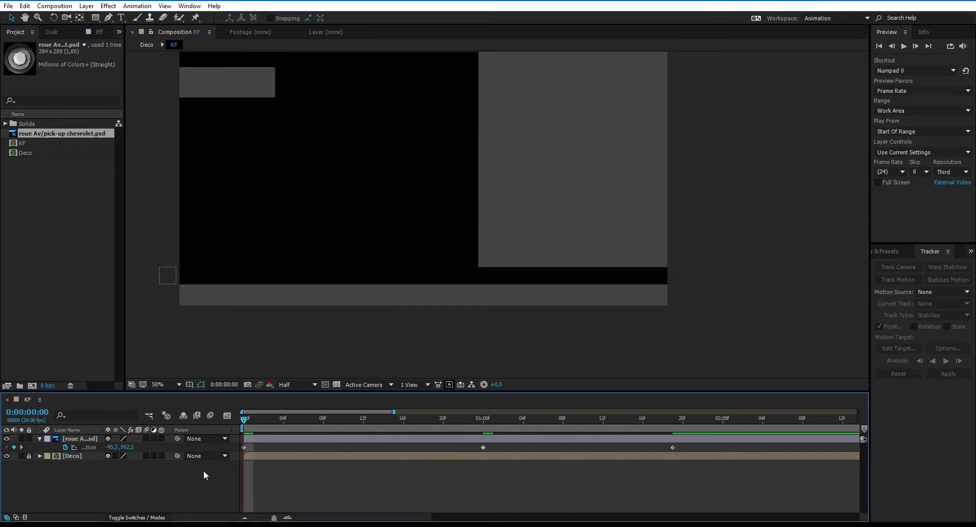
# Apply Easy Ease Out to the wheel's middle Position keyframe at 0:00:01:00 and preview how it restarts
pyautogui.moveTo(456, 418); pyautogui.dragTo(483, 418)
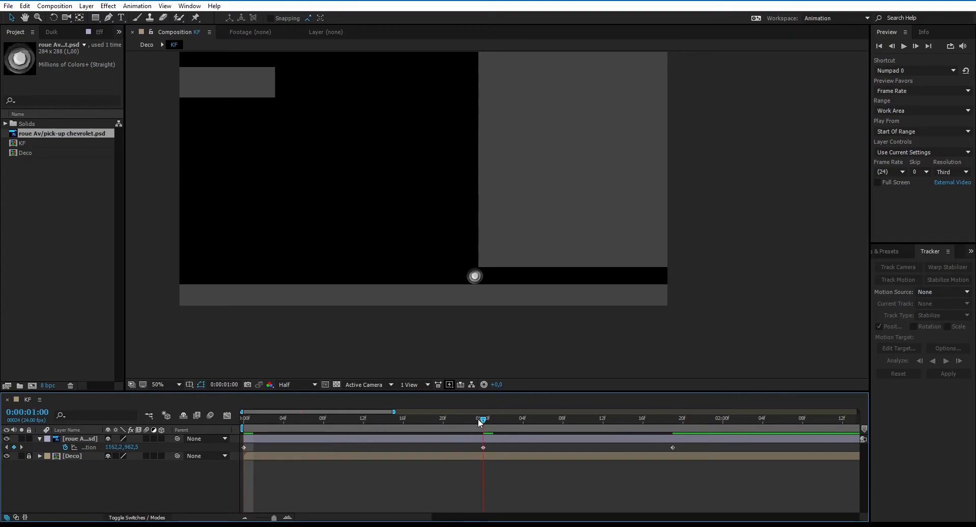
pyautogui.rightClick(483, 448)
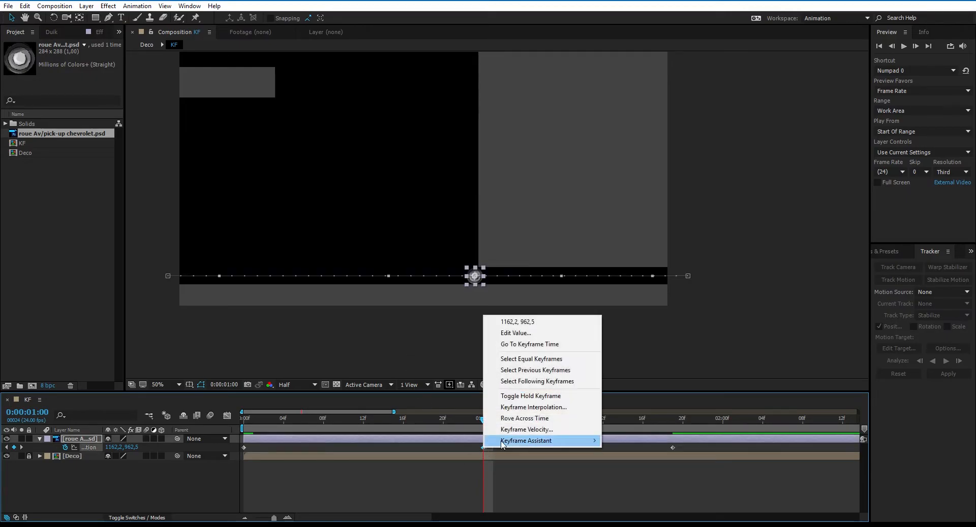
pyautogui.moveTo(501, 444)
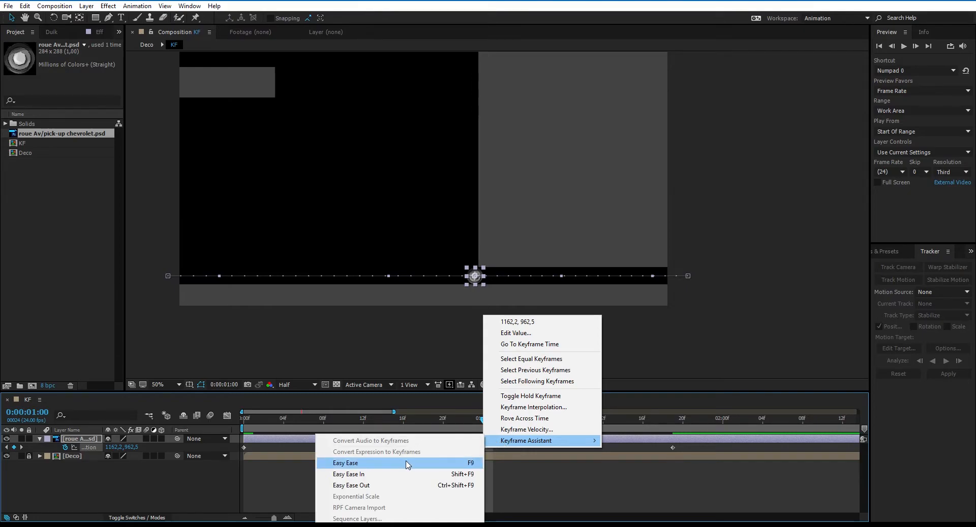
pyautogui.click(374, 485)
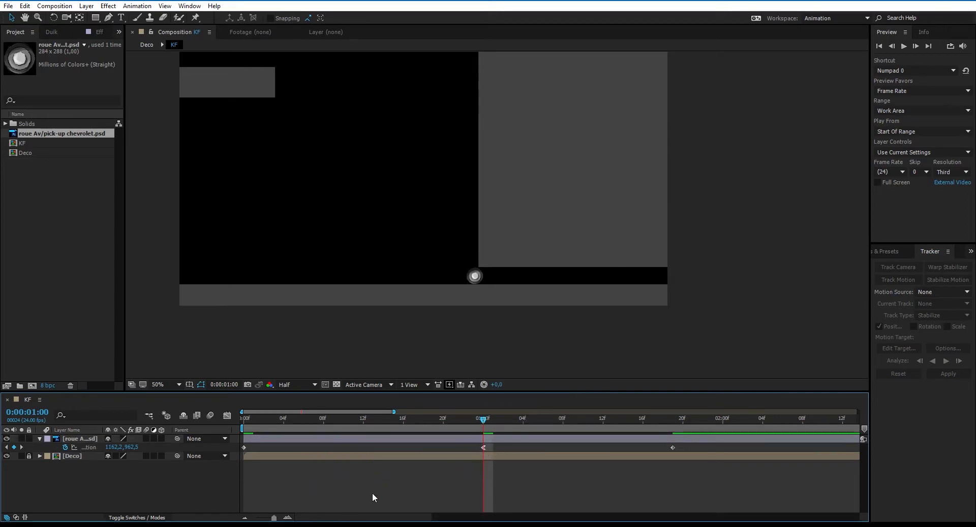
pyautogui.moveTo(274, 519); pyautogui.dragTo(275, 520)
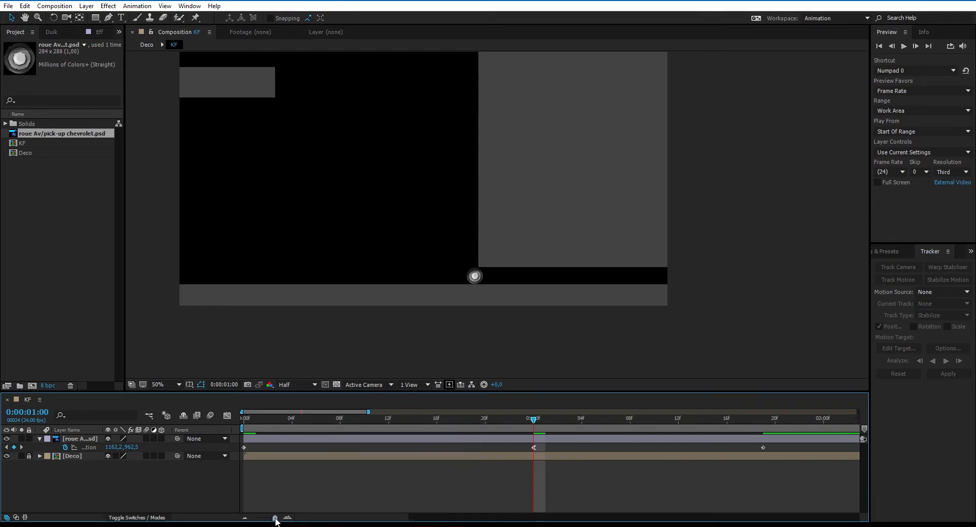
pyautogui.moveTo(391, 520); pyautogui.dragTo(405, 520)
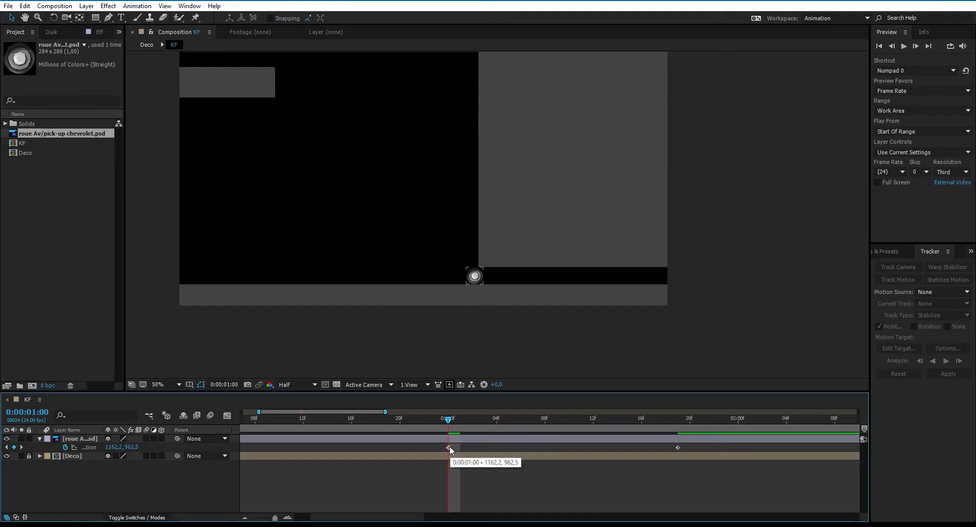
pyautogui.moveTo(274, 519); pyautogui.dragTo(271, 518)
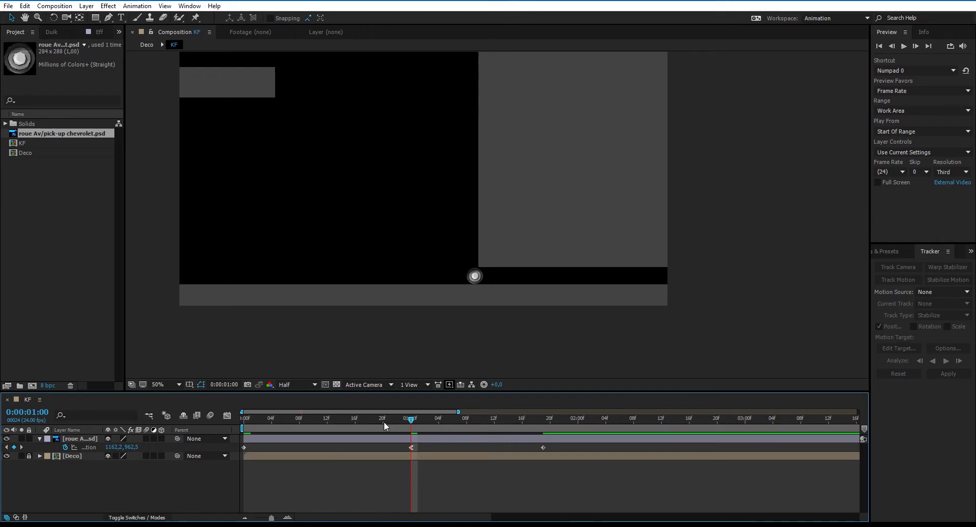
pyautogui.moveTo(258, 425); pyautogui.dragTo(438, 418)
pyautogui.press('space')
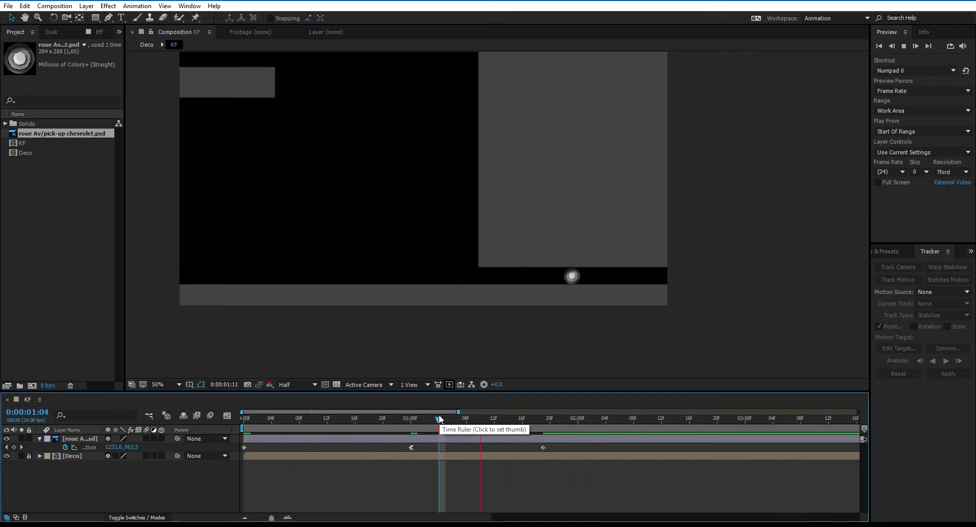
pyautogui.press('space')
# In the speed graph, lengthen the middle Position keyframe's outgoing ease handle to about nine frames and preview the motion
pyautogui.click(412, 426)
pyautogui.click(411, 448)
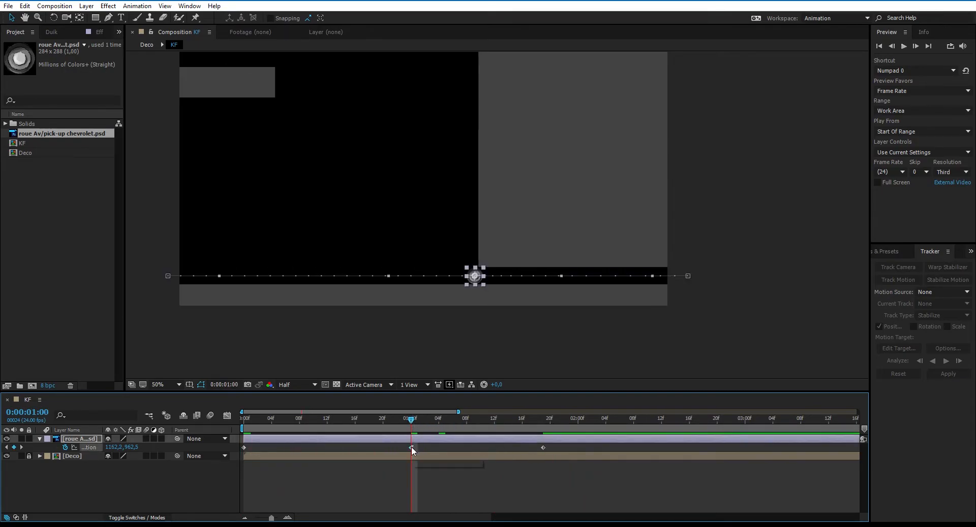
pyautogui.click(227, 415)
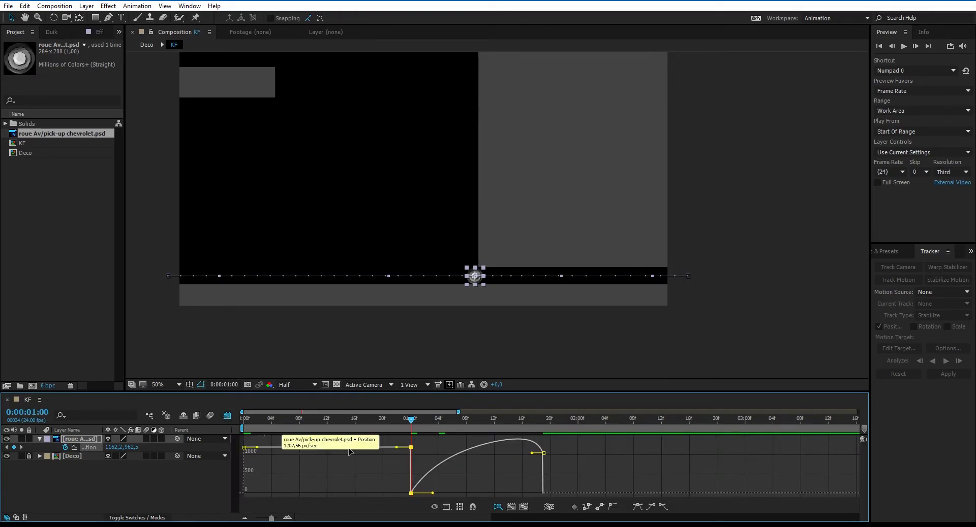
pyautogui.moveTo(411, 448)
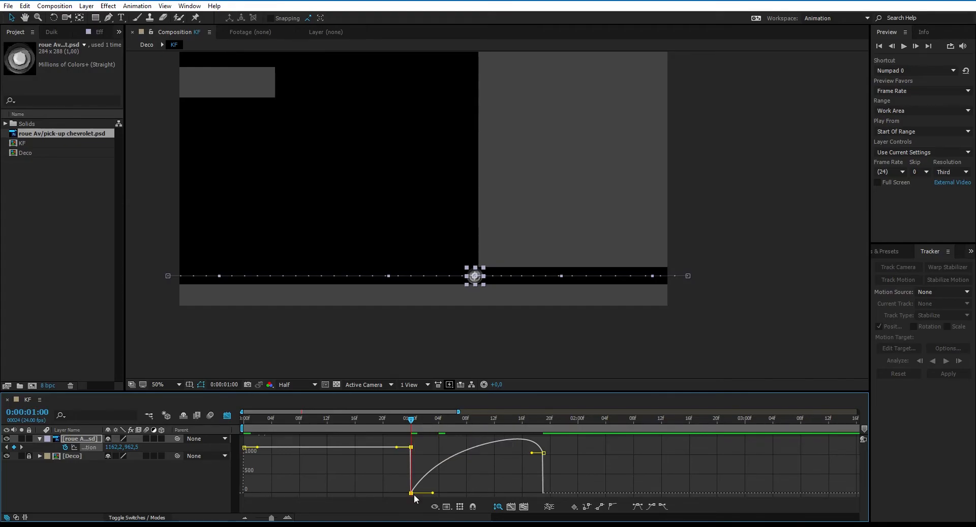
pyautogui.moveTo(411, 493)
pyautogui.moveTo(432, 493); pyautogui.dragTo(471, 499)
pyautogui.press('space')
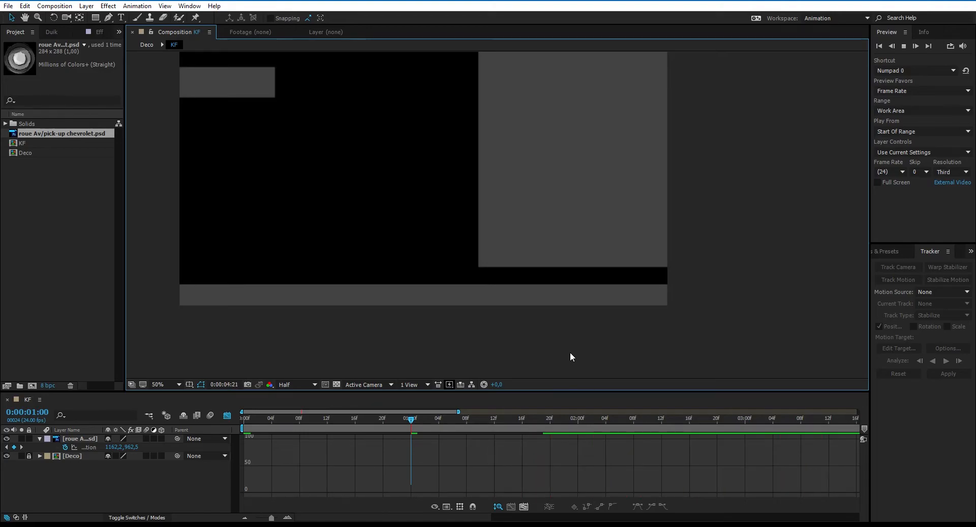
pyautogui.press('space')
# Return to the layer bars, end the work area at about 0:00:02:12, and preview the wheel's motion
pyautogui.moveTo(272, 518); pyautogui.dragTo(266, 518)
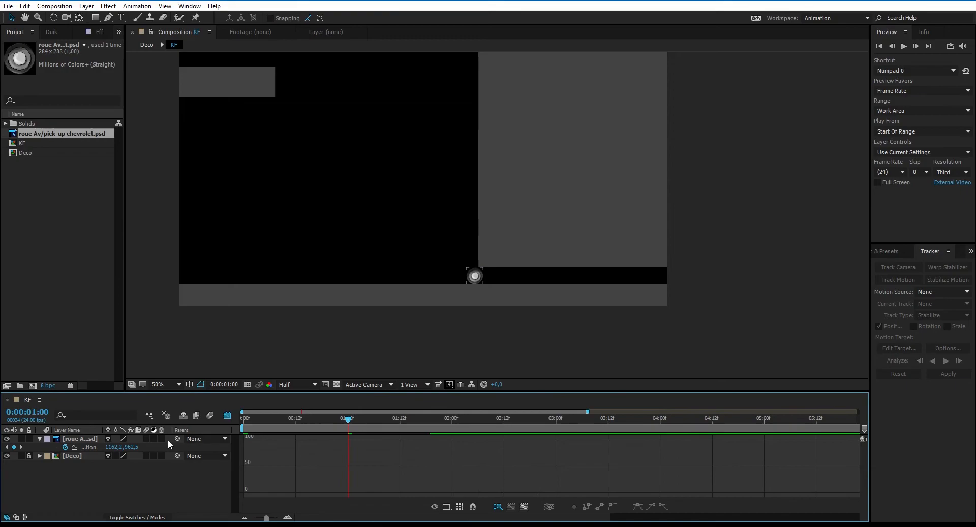
pyautogui.click(227, 415)
pyautogui.moveTo(257, 521); pyautogui.dragTo(253, 519)
pyautogui.moveTo(858, 428); pyautogui.dragTo(388, 429)
pyautogui.press('space')
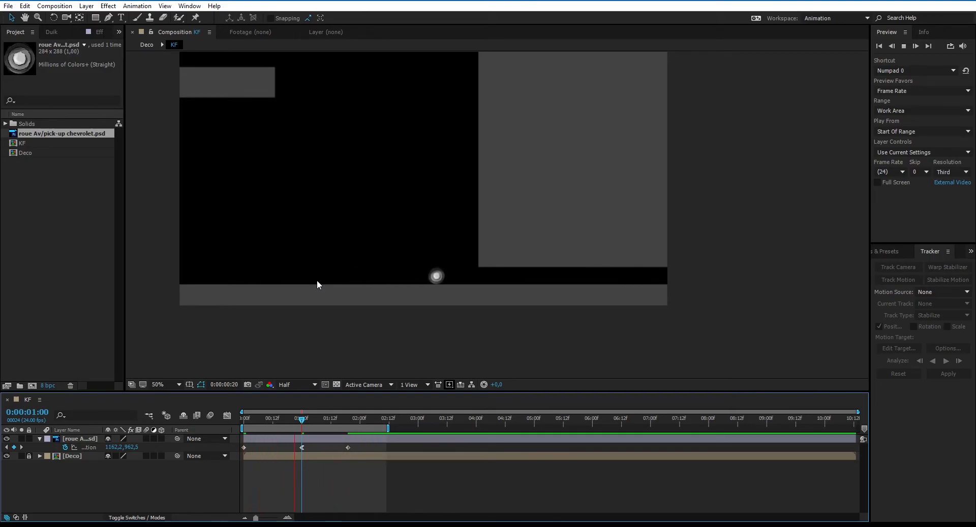
pyautogui.click(303, 446)
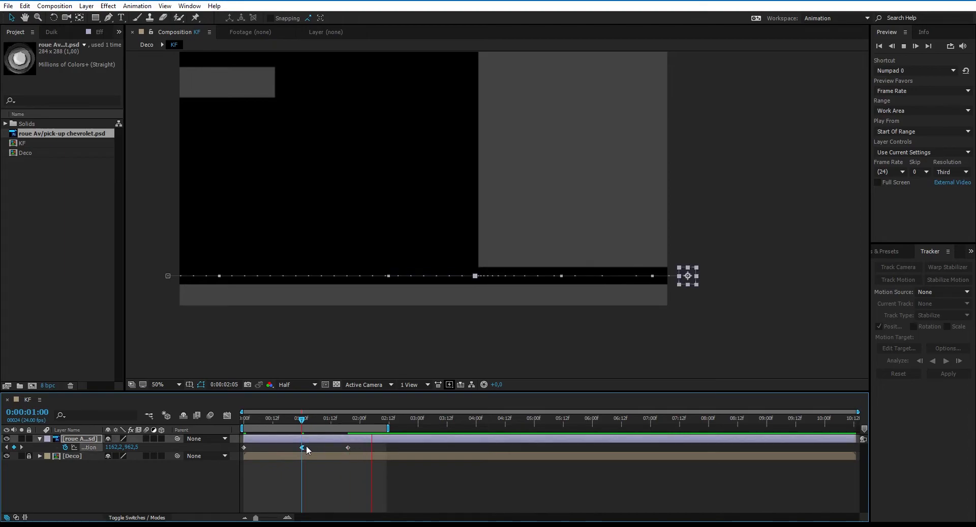
pyautogui.click(333, 362)
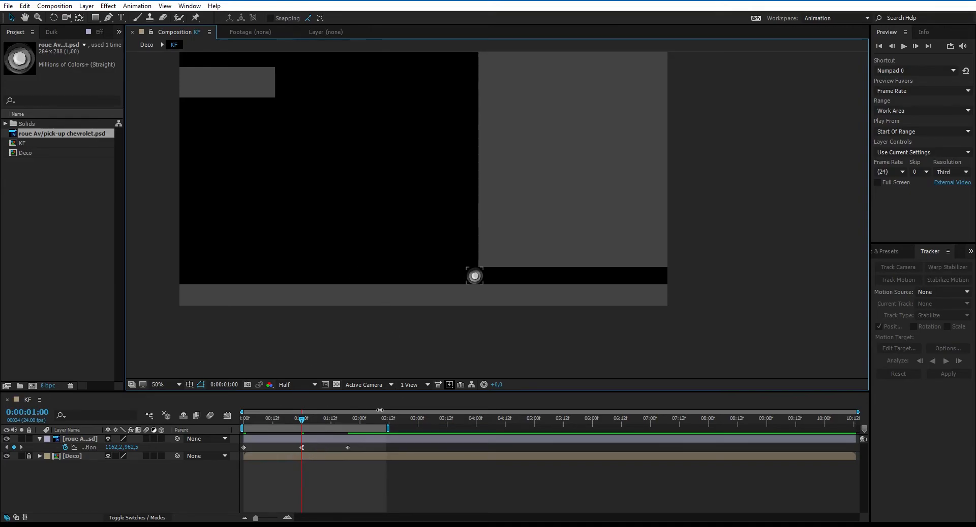
# Collapse the wheel layer's properties and examine its motion path along the floor
pyautogui.moveTo(448, 169); pyautogui.dragTo(461, 208)
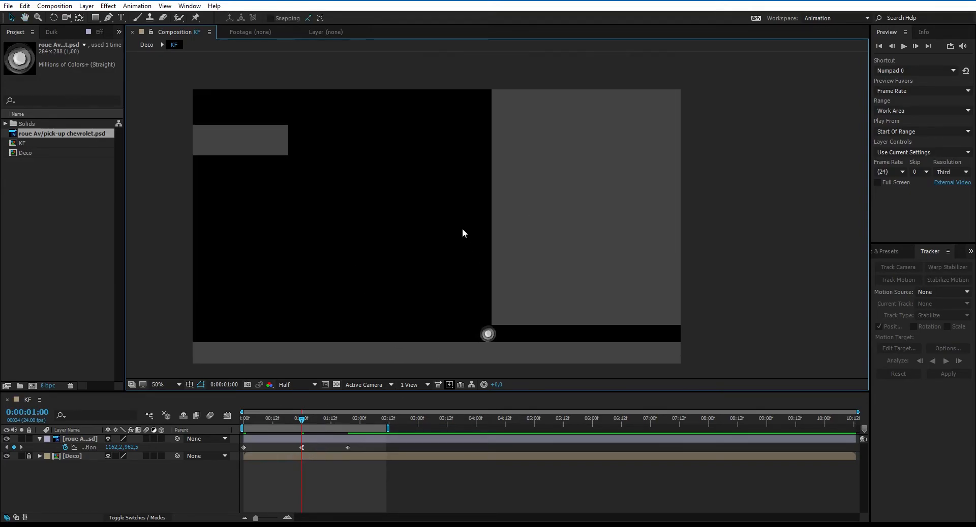
pyautogui.click(39, 439)
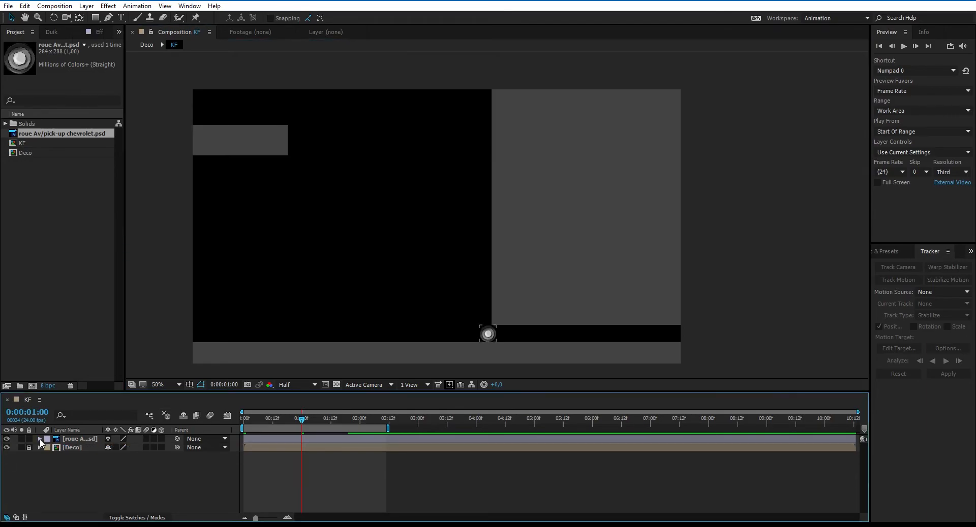
pyautogui.click(78, 440)
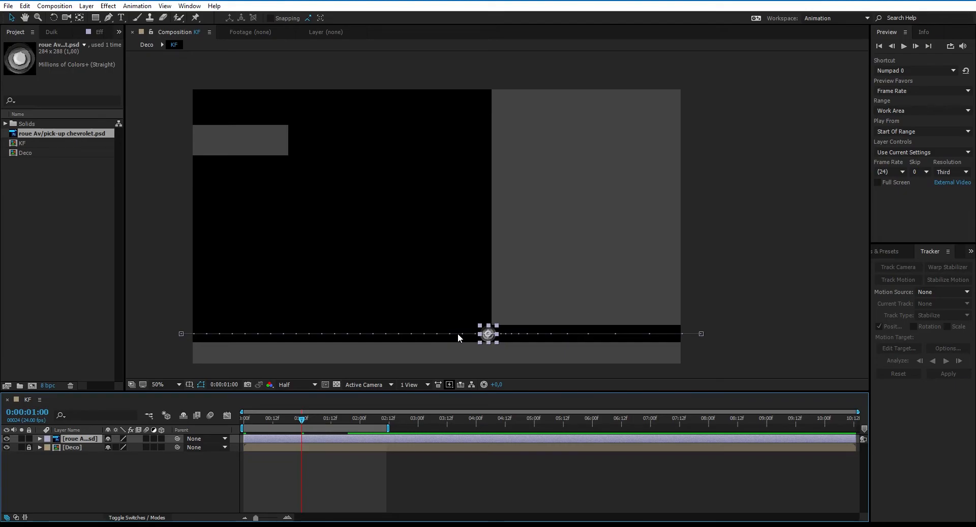
pyautogui.click(204, 141)
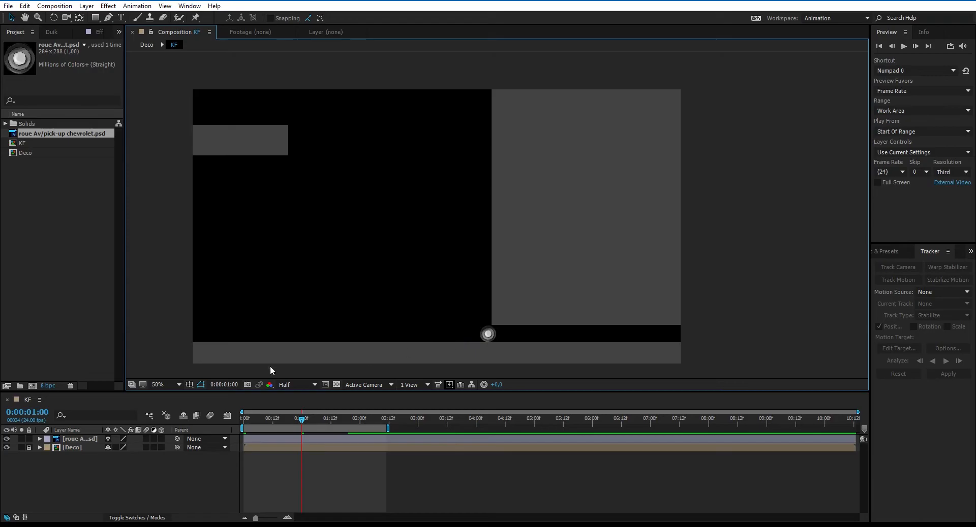
# Duplicate the wheel layer and delete all Position keyframes from the copy
pyautogui.click(86, 439)
pyautogui.hotkey('ctrl', 'd')
pyautogui.press('p')
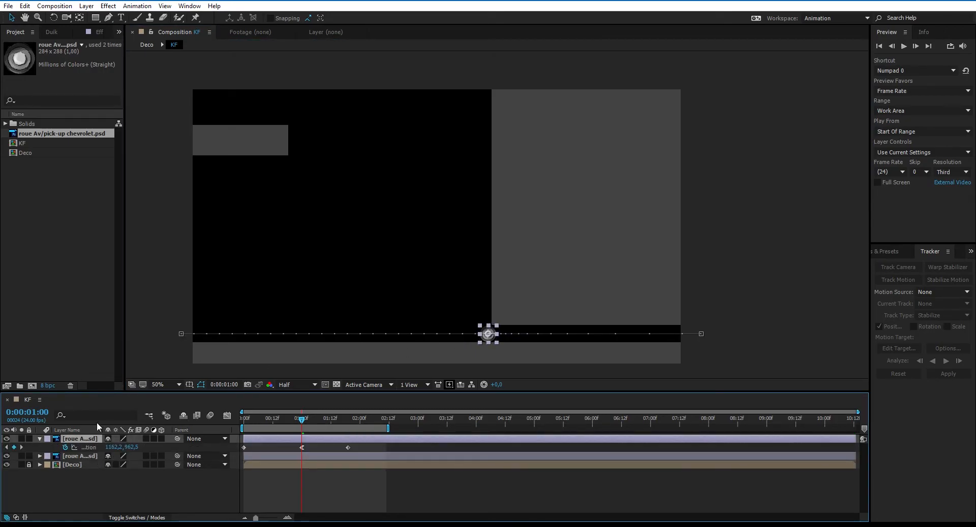
pyautogui.click(93, 447)
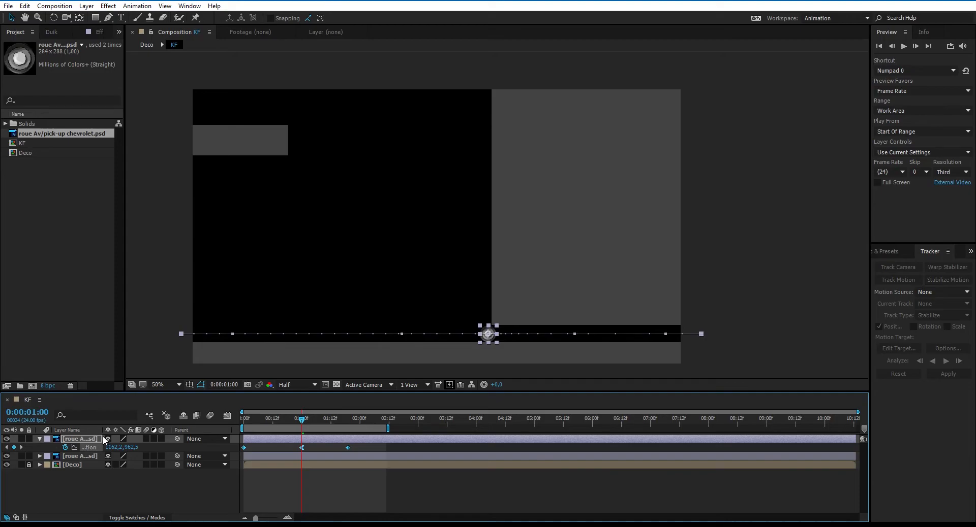
pyautogui.moveTo(103, 431); pyautogui.dragTo(141, 431)
pyautogui.click(90, 487)
pyautogui.click(102, 447)
pyautogui.press('Delete')
pyautogui.click(106, 477)
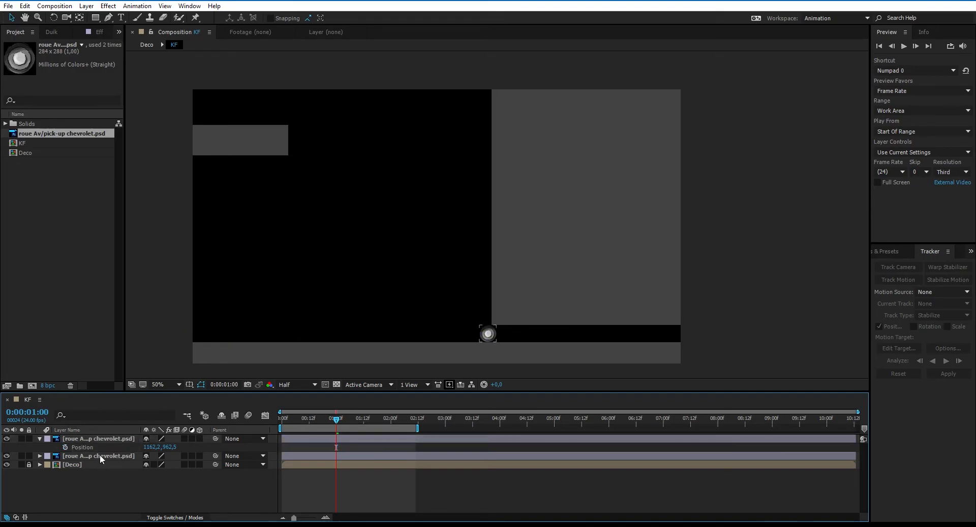
# Hide the original wheel layer and place the copy level with the upper gray ledge's top, just outside the frame, at about -48, 93
pyautogui.click(100, 455)
pyautogui.click(6, 456)
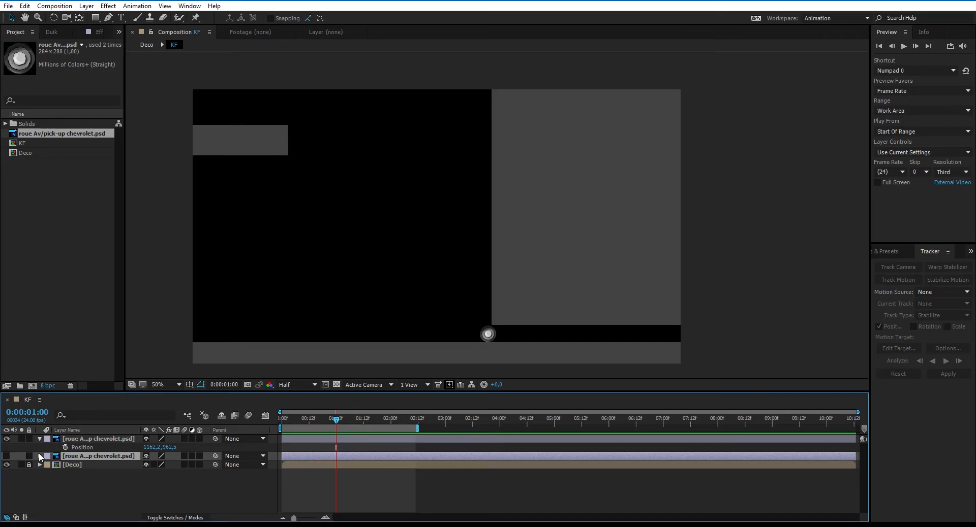
pyautogui.click(80, 439)
pyautogui.moveTo(492, 333); pyautogui.dragTo(372, 269)
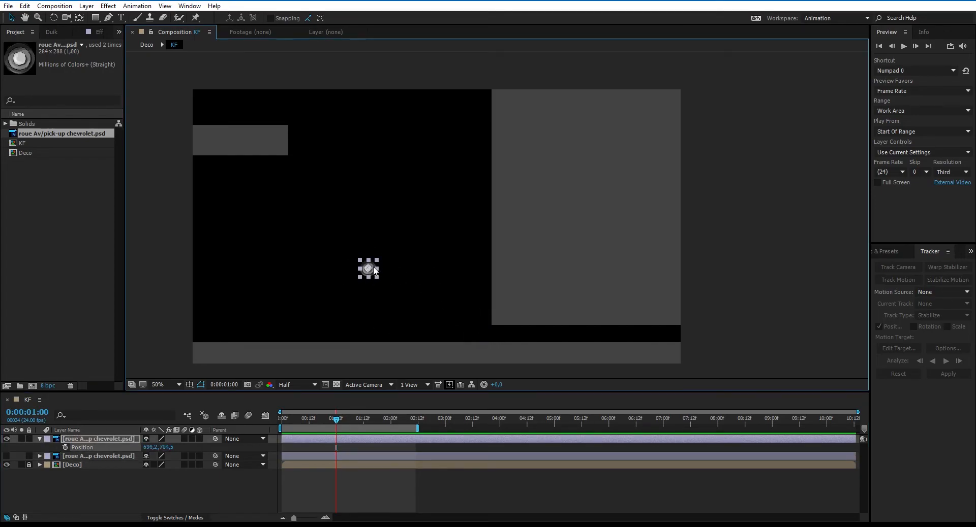
pyautogui.moveTo(372, 276); pyautogui.dragTo(208, 121)
pyautogui.scroll(3, 195, 122)
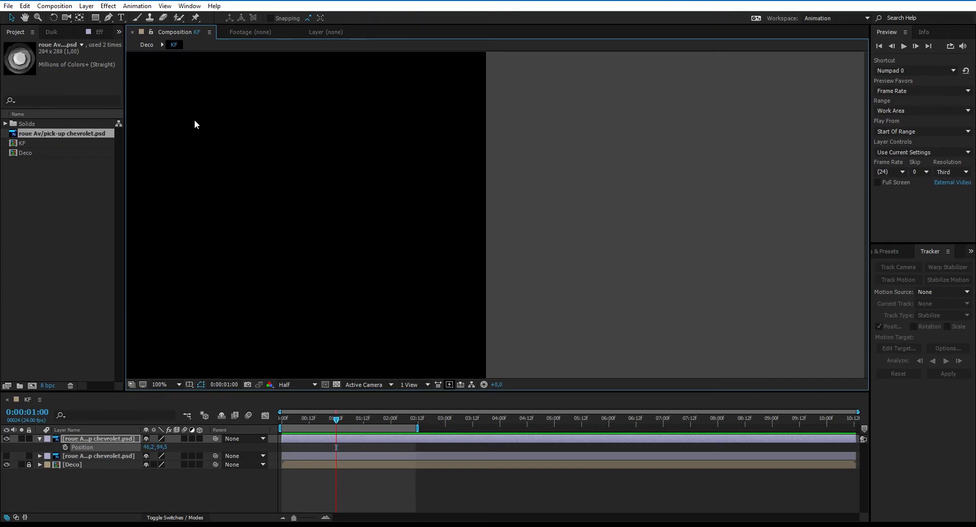
pyautogui.moveTo(376, 194); pyautogui.dragTo(449, 241)
pyautogui.moveTo(270, 141); pyautogui.dragTo(173, 142)
pyautogui.moveTo(282, 191); pyautogui.dragTo(274, 201)
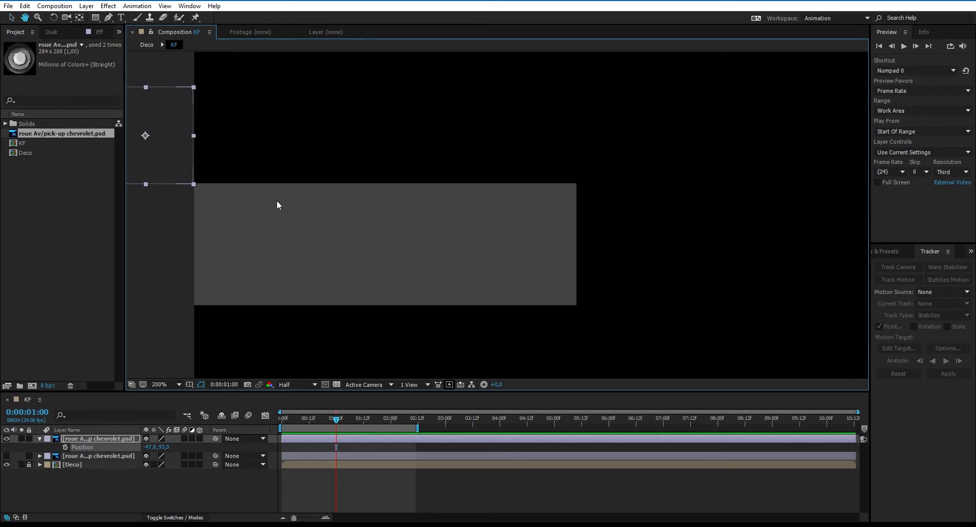
# Enable Position keyframing for the copied wheel at 0:00:00:00 with its starting position outside the frame
pyautogui.moveTo(300, 420); pyautogui.dragTo(272, 421)
pyautogui.click(65, 447)
pyautogui.moveTo(245, 259); pyautogui.dragTo(279, 263)
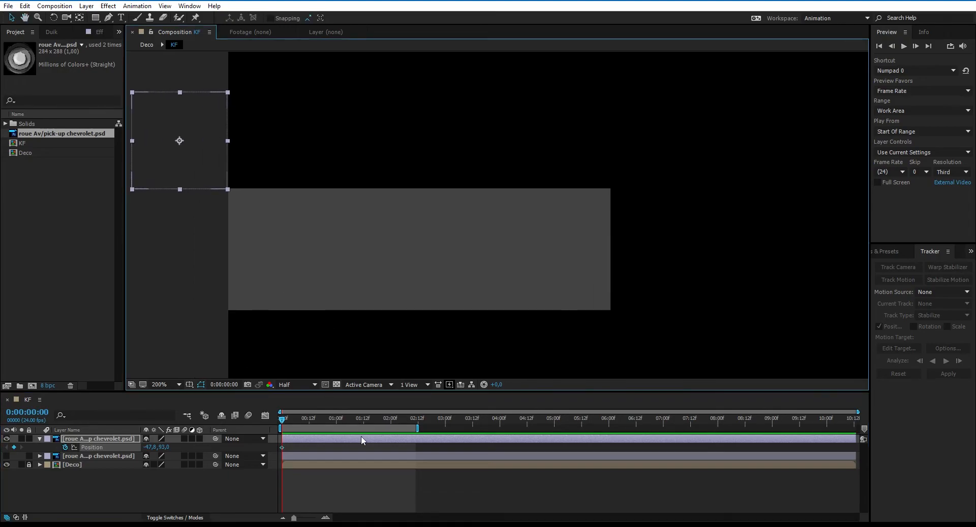
# Place the wheel at the ledge's far end, about 388, 93, at 0:00:00:12 and preview the roll
pyautogui.moveTo(293, 518); pyautogui.dragTo(308, 518)
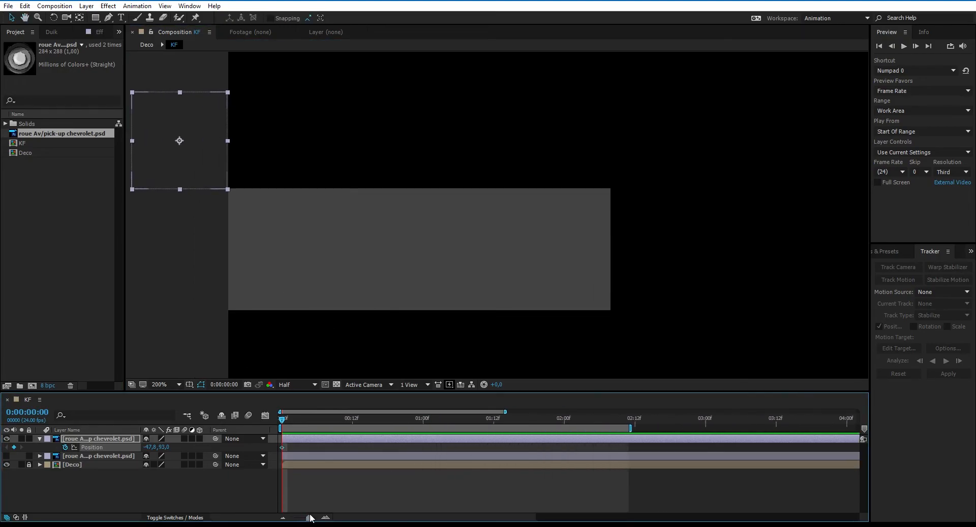
pyautogui.moveTo(283, 418); pyautogui.dragTo(353, 428)
pyautogui.moveTo(188, 163); pyautogui.dragTo(630, 167)
pyautogui.press('h')
pyautogui.moveTo(590, 217); pyautogui.dragTo(548, 220)
pyautogui.scroll(-1, 548, 220)
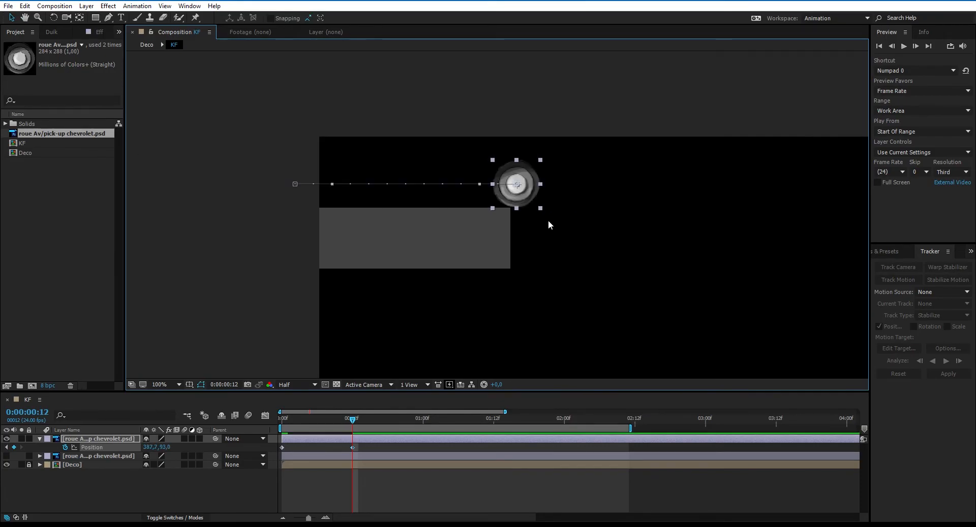
pyautogui.click(260, 297)
pyautogui.press('KP_0')
pyautogui.press('space')
pyautogui.scroll(-1, 404, 205)
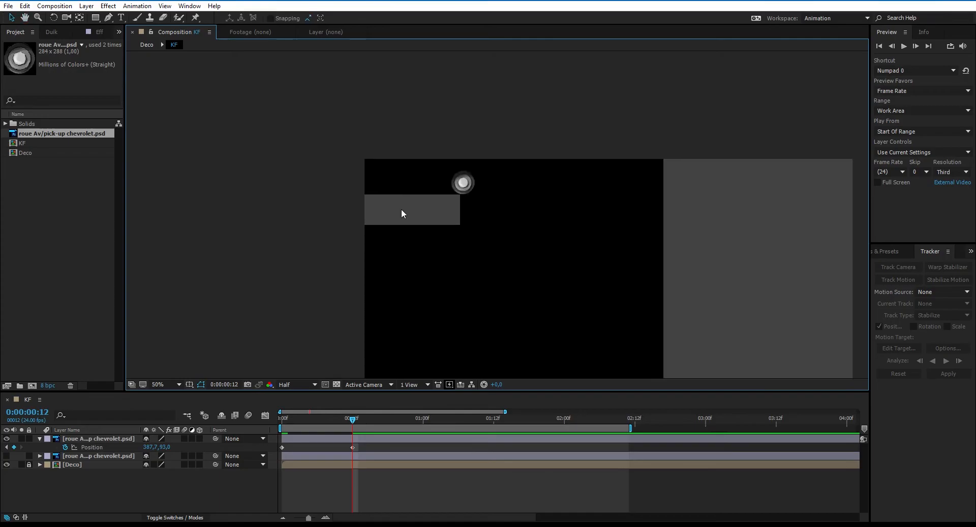
# Move the second Position keyframe to 0:00:00:19 and preview the slower roll
pyautogui.click(350, 440)
pyautogui.moveTo(352, 447); pyautogui.dragTo(394, 450)
pyautogui.press('space')
pyautogui.scroll(1, 383, 251)
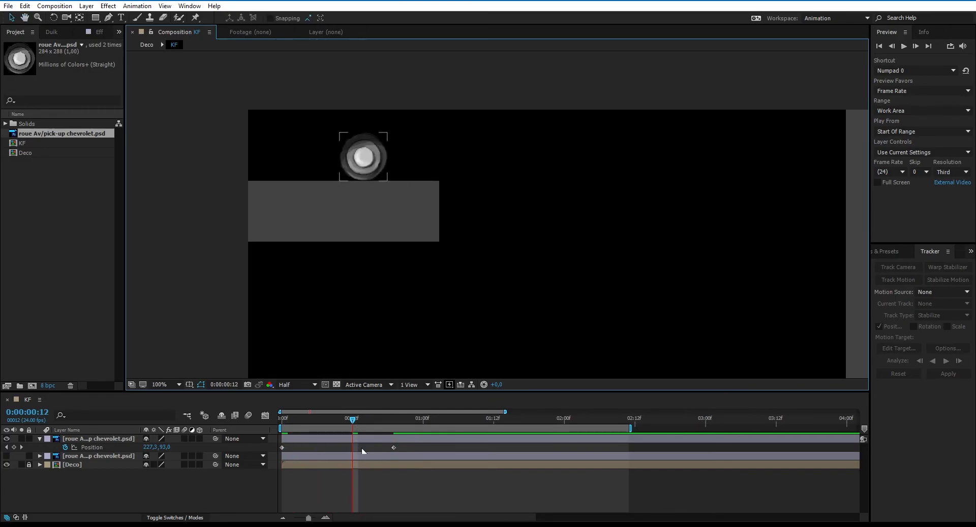
# Apply Easy Ease to the Position keyframe at 0:00:00:19 and preview the animation
pyautogui.moveTo(353, 420); pyautogui.dragTo(399, 422)
pyautogui.click(394, 448)
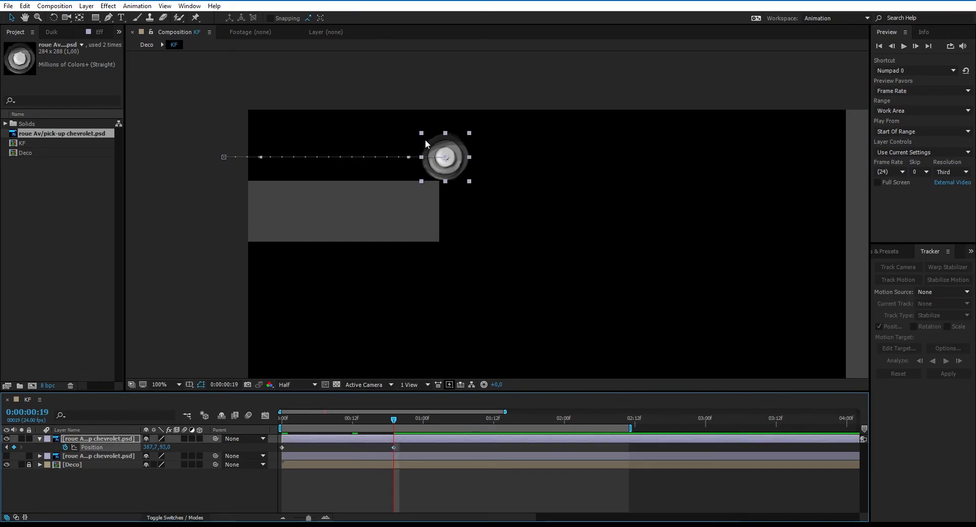
pyautogui.press('F9')
pyautogui.press('space')
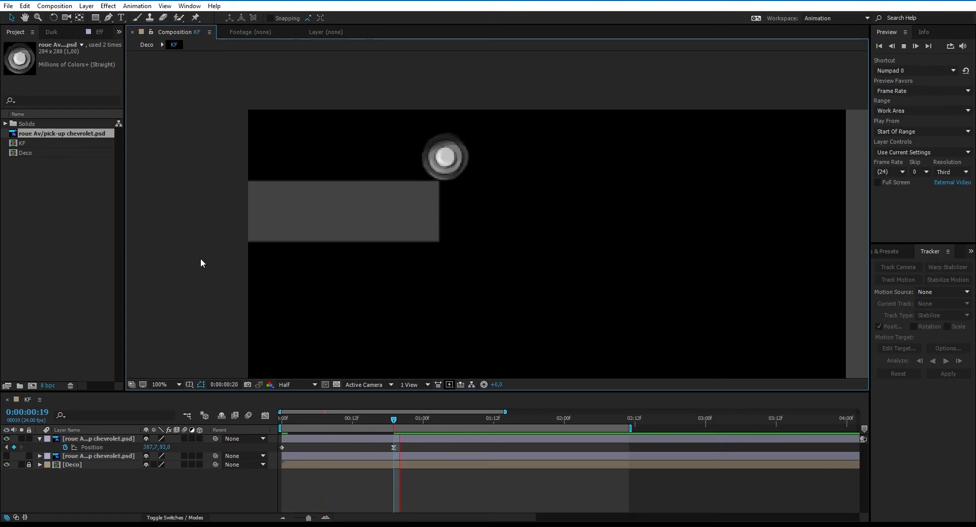
pyautogui.press('space')
# Place the wheel on the floor beyond the ledge, at about 486, 955, at 0:00:01:04 and preview the fall
pyautogui.moveTo(431, 218); pyautogui.dragTo(418, 191)
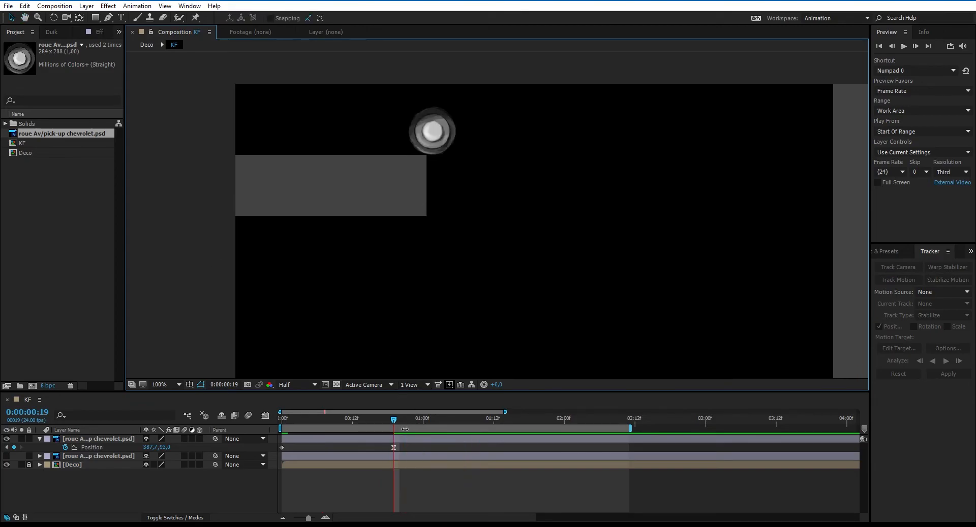
pyautogui.click(393, 448)
pyautogui.moveTo(427, 291); pyautogui.dragTo(364, 192)
pyautogui.press(',')
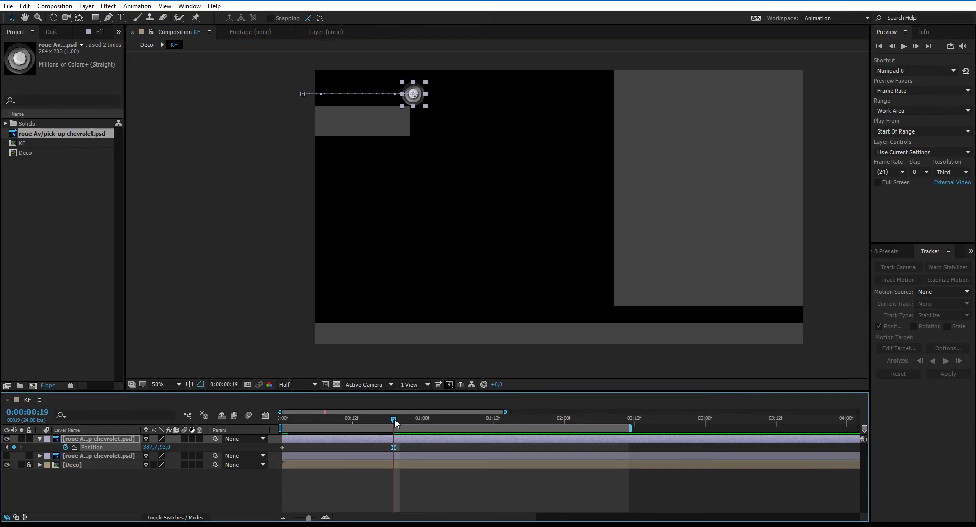
pyautogui.moveTo(398, 420); pyautogui.dragTo(446, 426)
pyautogui.moveTo(419, 103); pyautogui.dragTo(437, 317)
pyautogui.click(275, 275)
pyautogui.press('space')
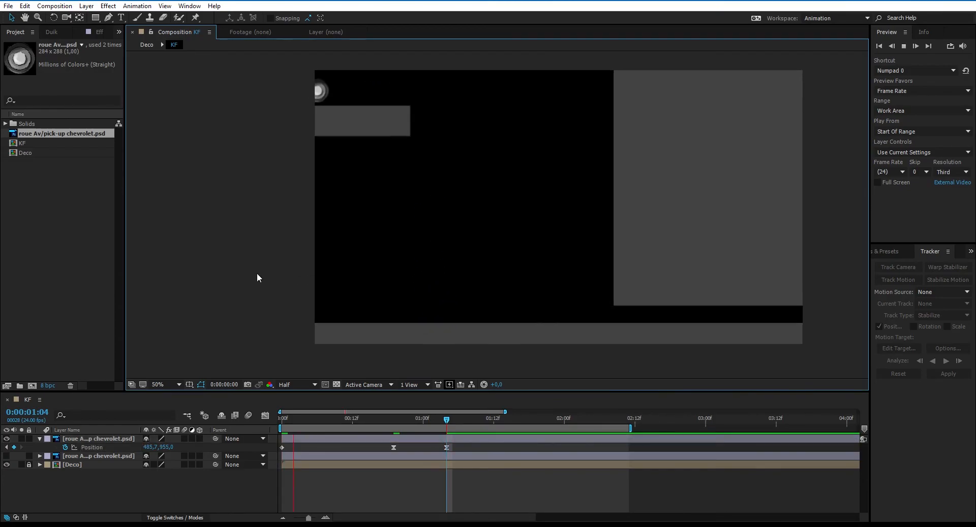
# Reshape the motion path at the 0:00:00:19 keyframe so it runs flat along the ledge and turns sharply down to the floor
pyautogui.moveTo(306, 419); pyautogui.dragTo(391, 430)
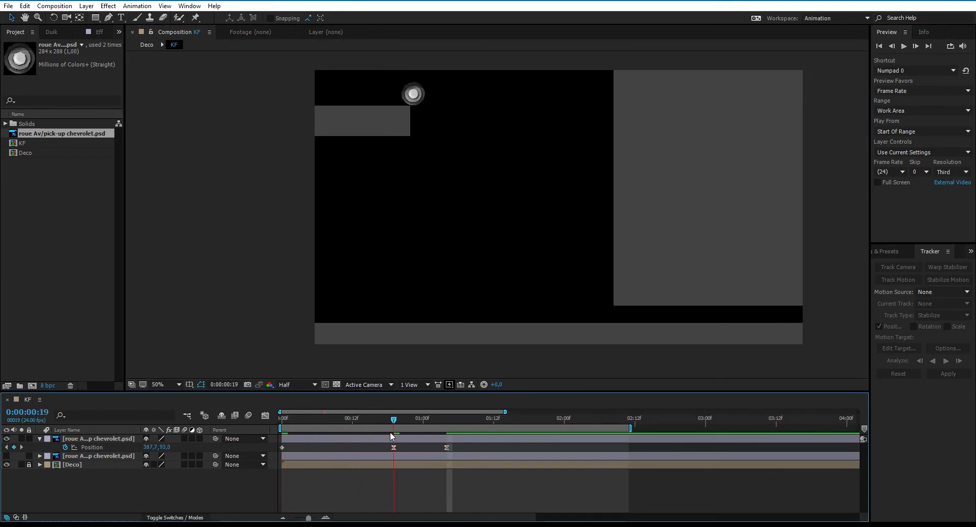
pyautogui.click(382, 438)
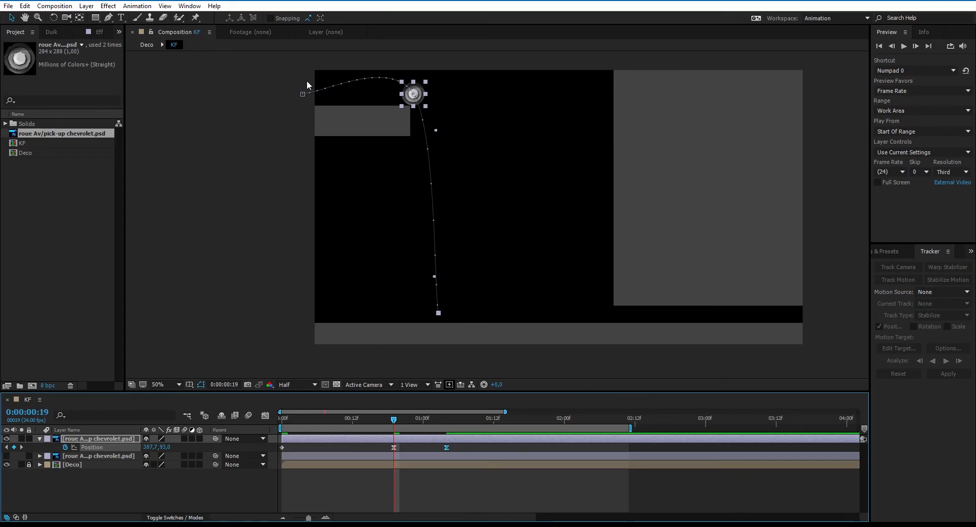
pyautogui.click(108, 17)
pyautogui.press('.')
pyautogui.moveTo(383, 135); pyautogui.dragTo(496, 302)
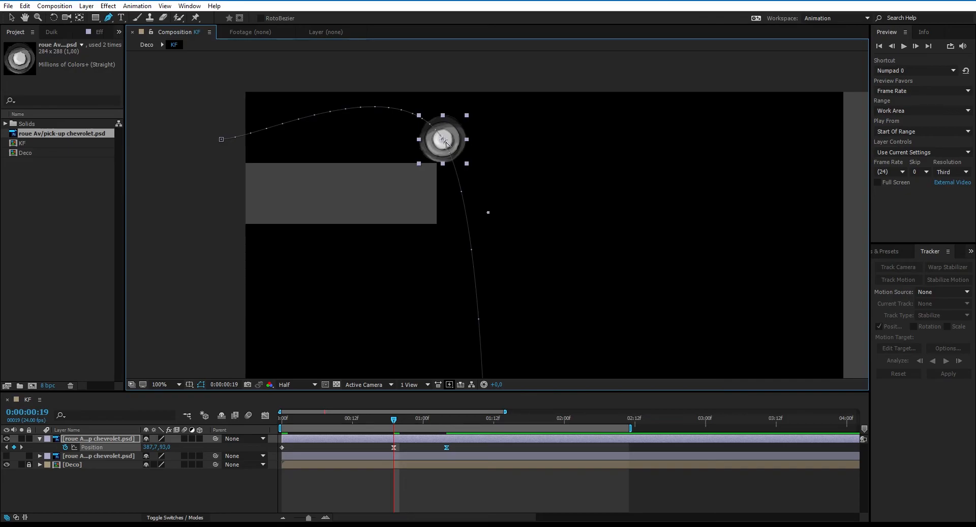
pyautogui.moveTo(443, 140); pyautogui.dragTo(481, 143)
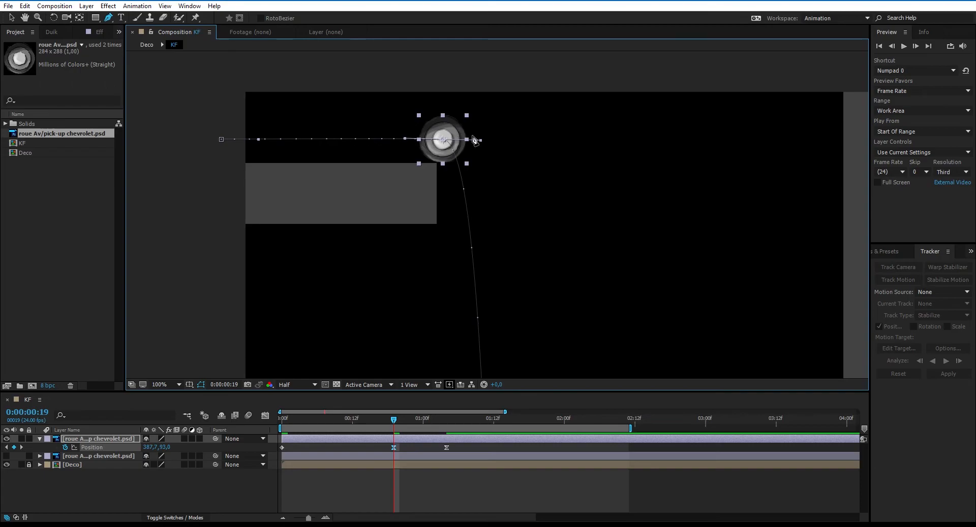
pyautogui.moveTo(480, 141); pyautogui.dragTo(505, 142)
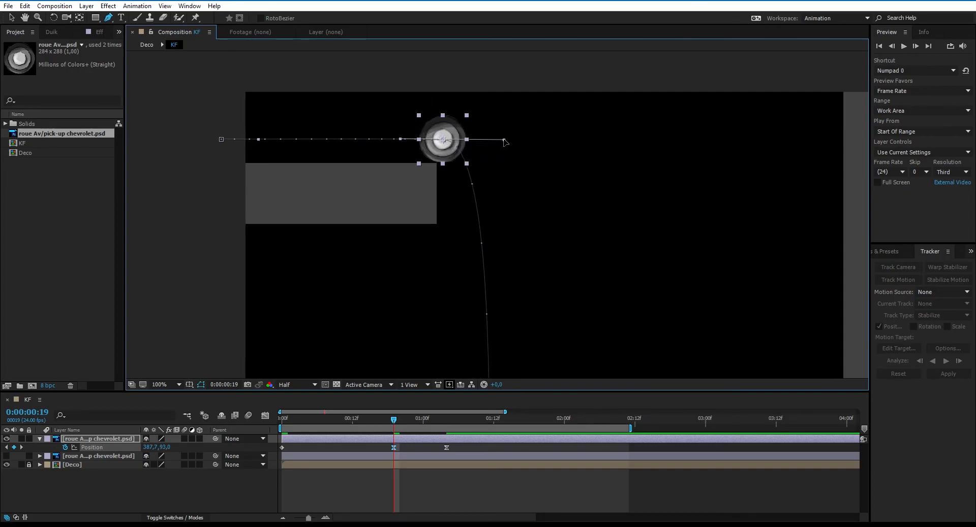
pyautogui.moveTo(504, 142); pyautogui.dragTo(447, 190)
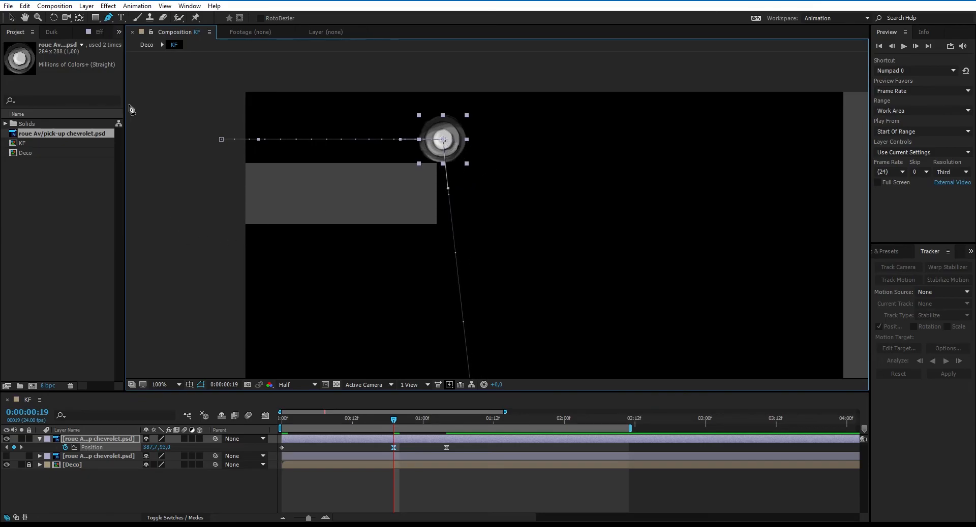
pyautogui.click(11, 17)
# Preview the reshaped fall and examine the wheel against the ledge's edge at 0:00:00:21
pyautogui.click(163, 279)
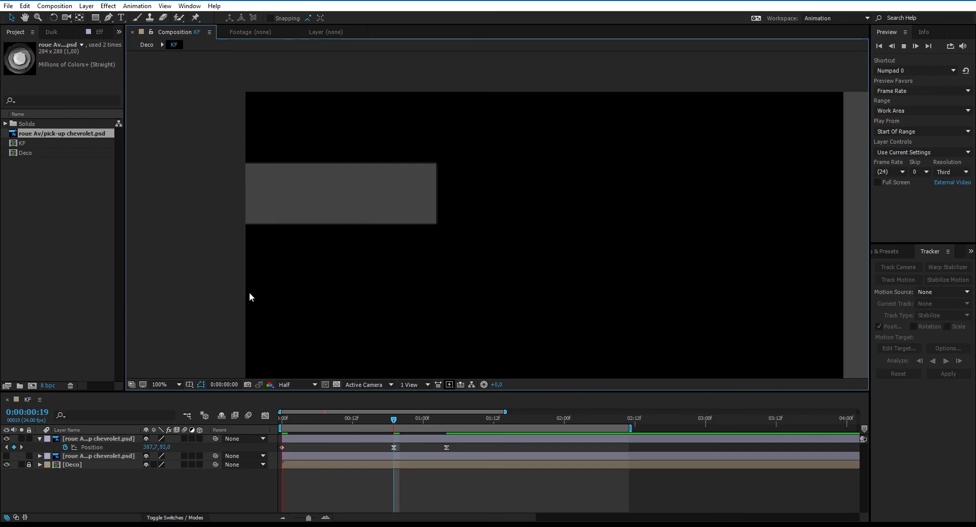
pyautogui.press('space')
pyautogui.moveTo(364, 233); pyautogui.dragTo(349, 204)
pyautogui.click(400, 422)
pyautogui.moveTo(400, 422)
pyautogui.mouseDown()
pyautogui.moveTo(417, 424)
pyautogui.moveTo(389, 429)
pyautogui.moveTo(405, 424)
pyautogui.mouseUp()
pyautogui.click(193, 266)
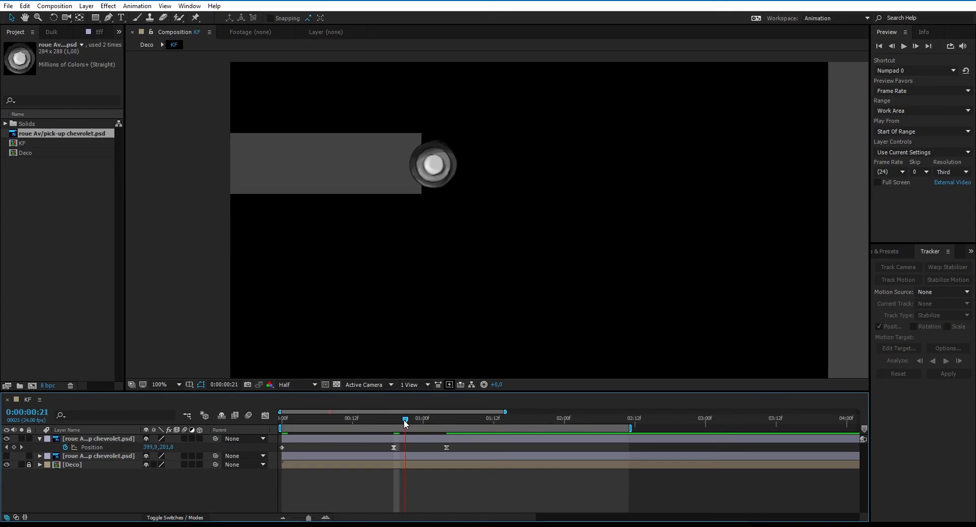
pyautogui.moveTo(379, 286); pyautogui.dragTo(345, 266)
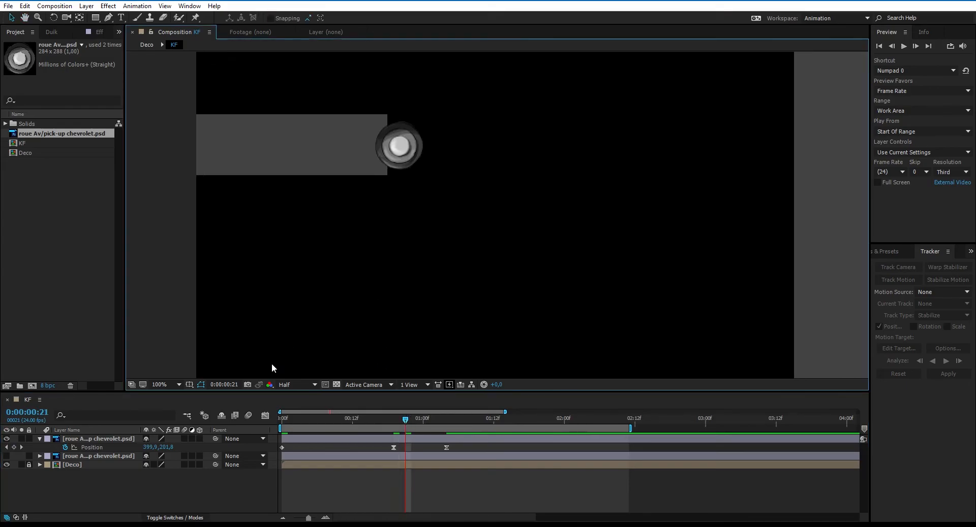
pyautogui.click(172, 383)
pyautogui.click(176, 199)
pyautogui.press('v')
pyautogui.press('space')
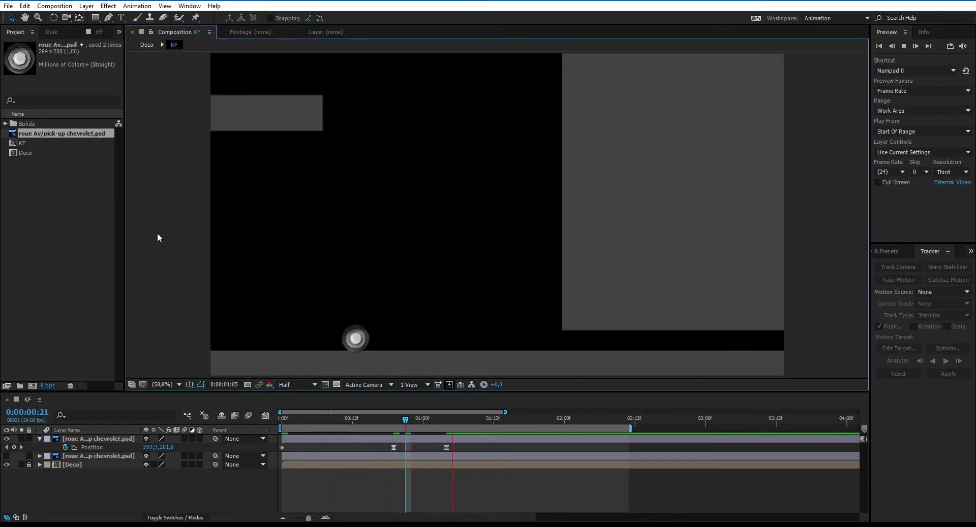
pyautogui.press('space')
# Convert the Position keyframe at 0:00:01:04 to linear and preview the wheel hitting the floor
pyautogui.moveTo(424, 427); pyautogui.dragTo(446, 423)
pyautogui.click(446, 447)
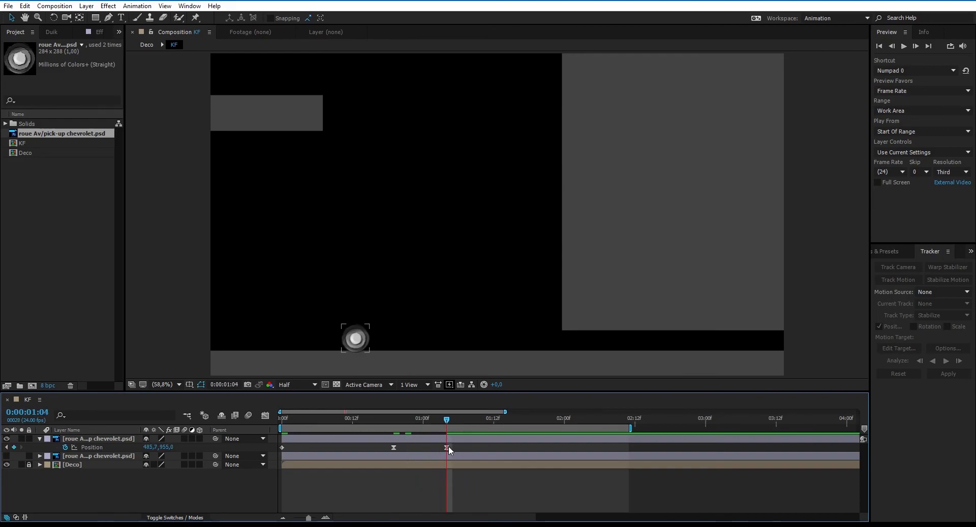
pyautogui.click(447, 448)
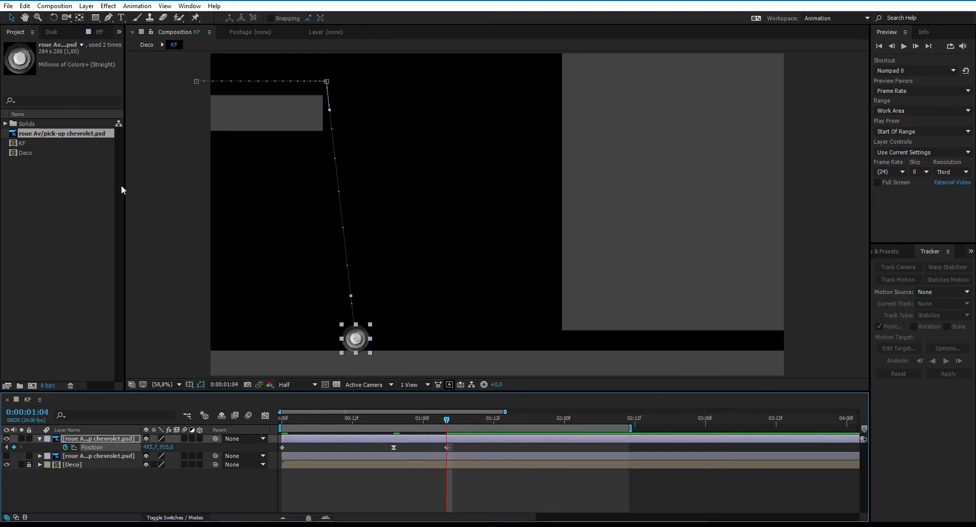
pyautogui.click(169, 254)
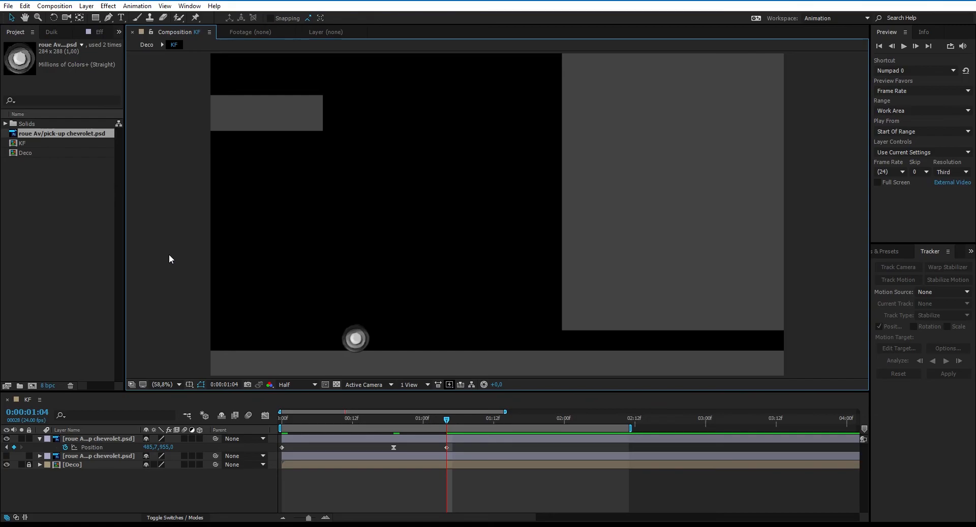
pyautogui.press('space')
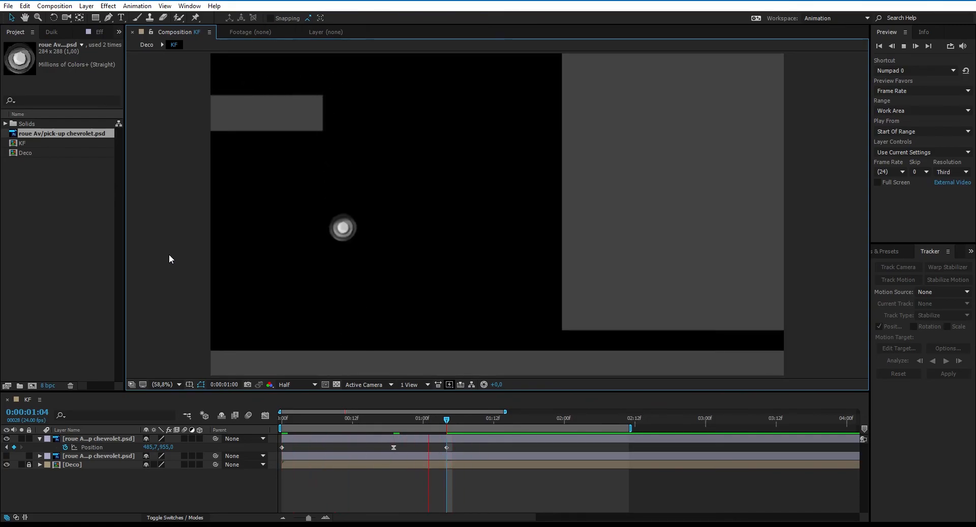
pyautogui.press('space')
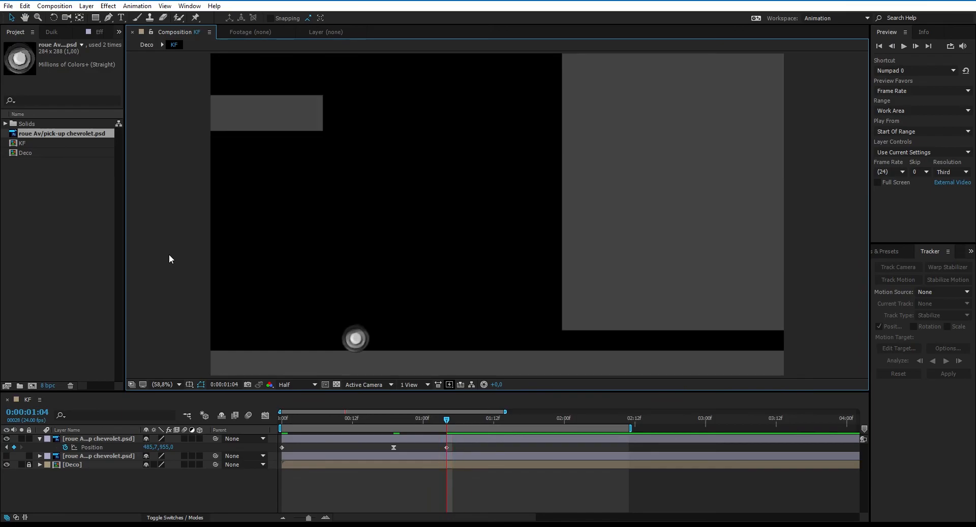
# Preview the fall from the 0:00:00:19 keyframe and raise that keyframe's speed in the Graph Editor until the roll's speed curve is level
pyautogui.click(393, 419)
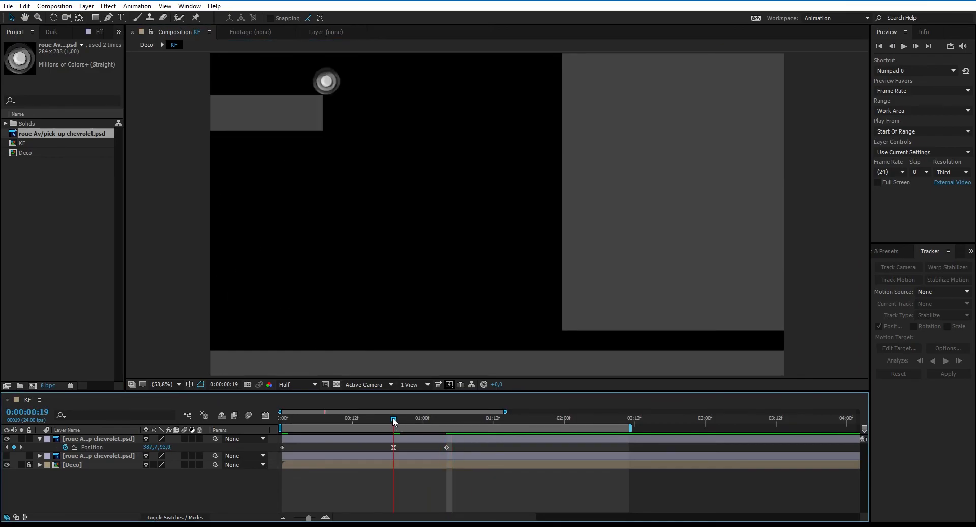
pyautogui.click(394, 449)
pyautogui.press('space')
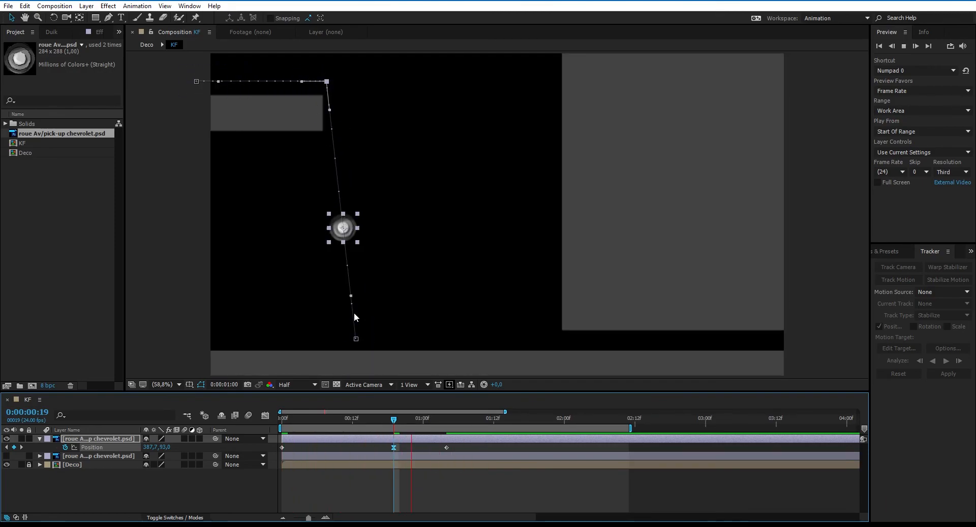
pyautogui.press('space')
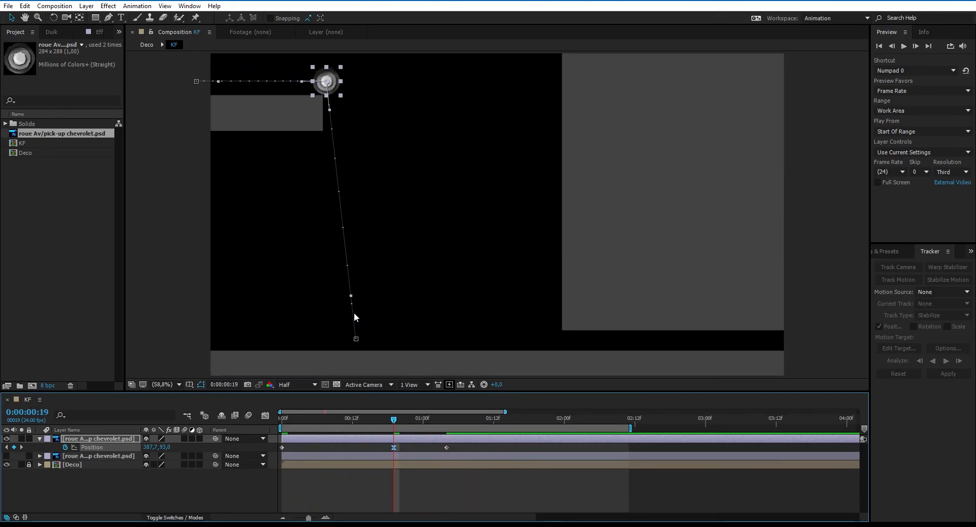
pyautogui.click(264, 416)
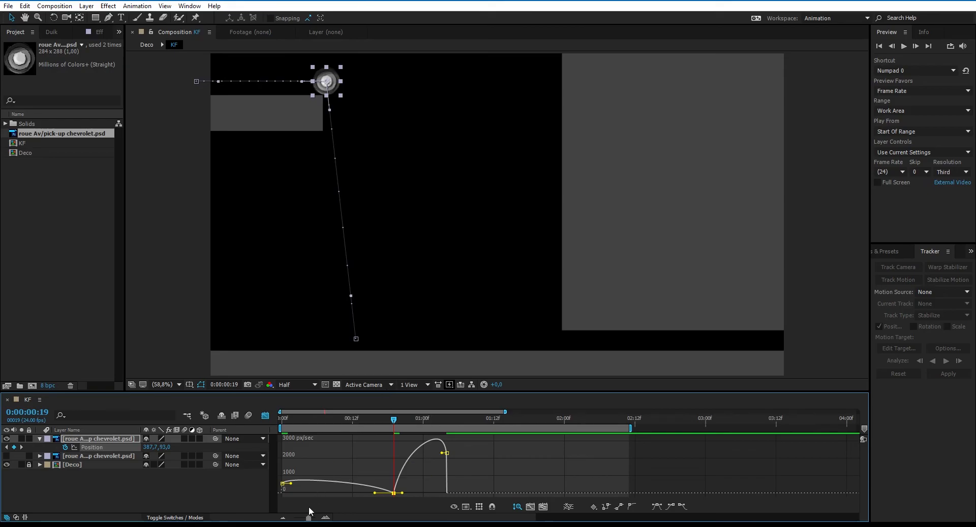
pyautogui.moveTo(308, 519); pyautogui.dragTo(317, 521)
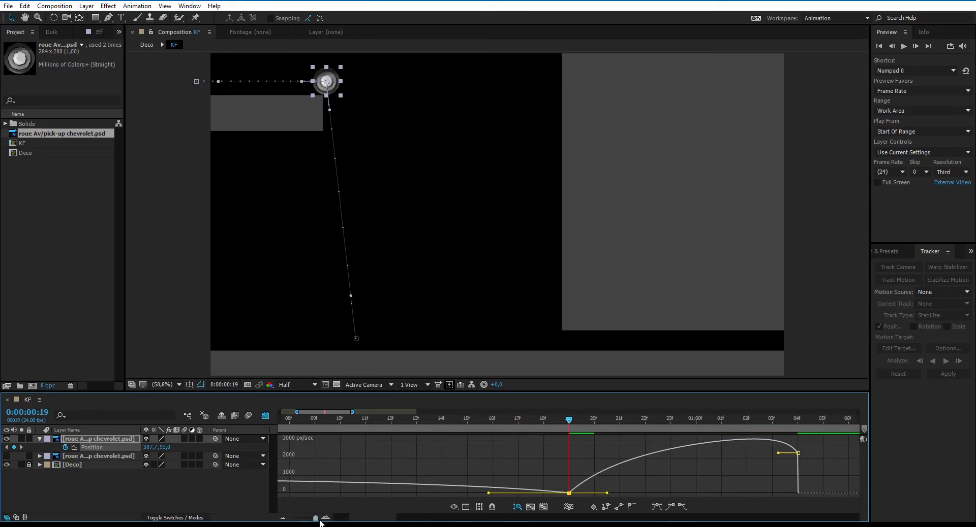
pyautogui.moveTo(569, 493)
pyautogui.moveTo(569, 493); pyautogui.dragTo(569, 482)
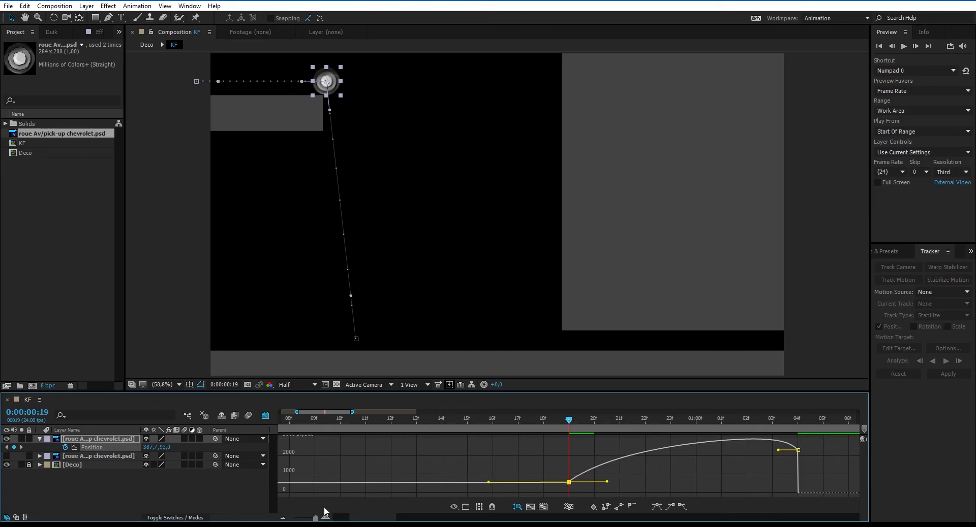
# Raise the first Position keyframe's speed to about 1000 px/sec, preview the motion, and return to the layer bars
pyautogui.moveTo(316, 521); pyautogui.dragTo(311, 520)
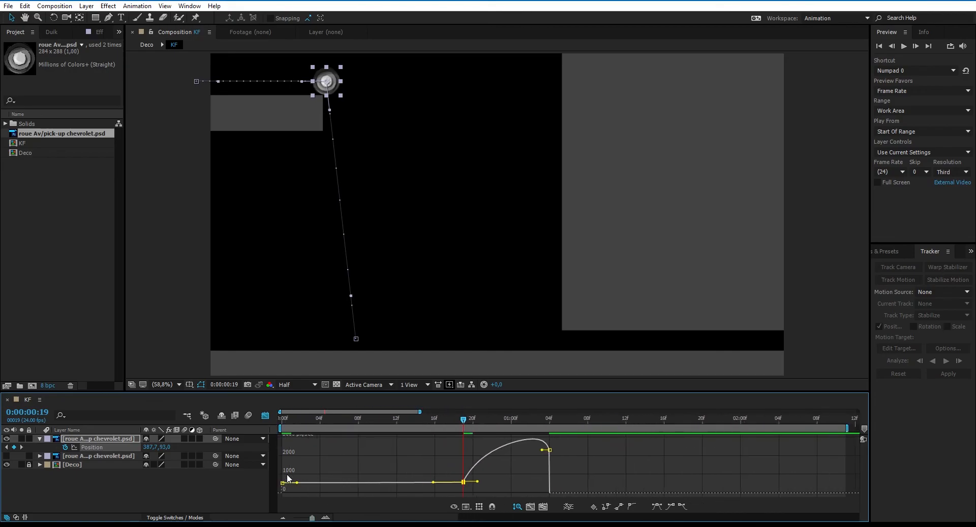
pyautogui.moveTo(282, 484); pyautogui.dragTo(282, 475)
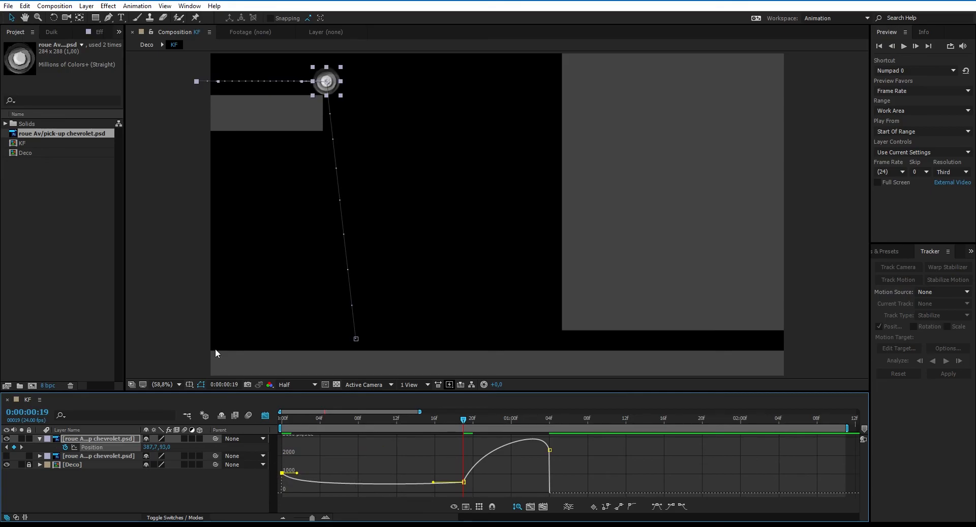
pyautogui.press('space')
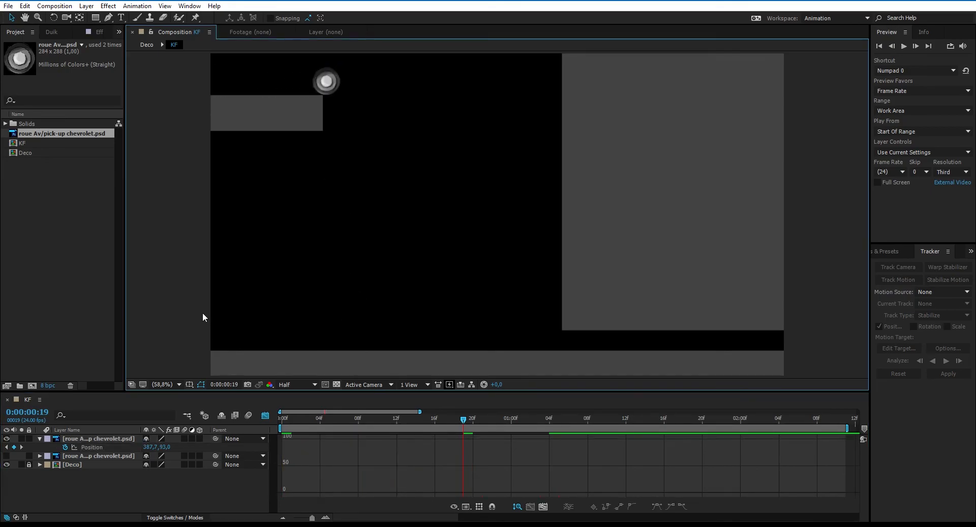
pyautogui.press('space')
pyautogui.click(264, 416)
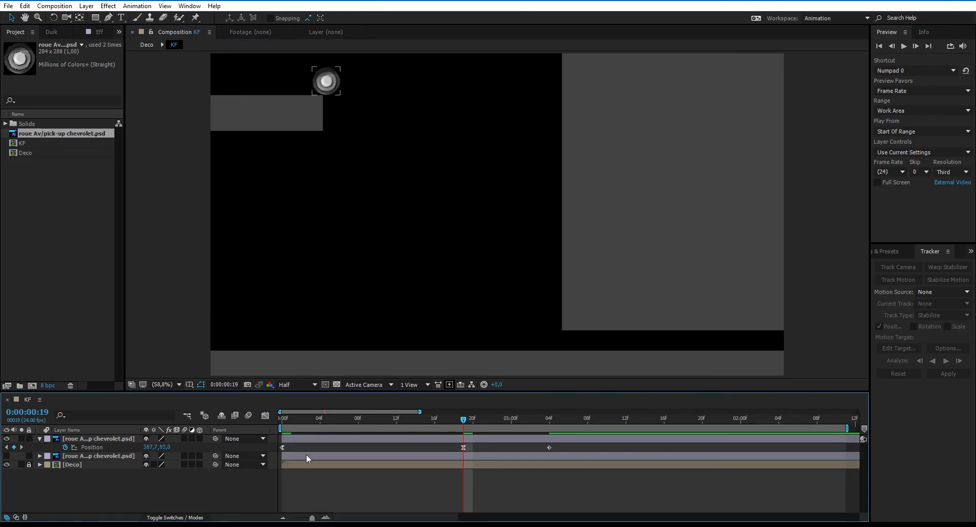
# Lower the speed of the wheel's 0:00:00:19 Position keyframe in the Graph Editor in small stages, previewing the motion after each change
pyautogui.click(93, 448)
pyautogui.click(265, 417)
pyautogui.click(462, 484)
pyautogui.moveTo(463, 486); pyautogui.dragTo(464, 491)
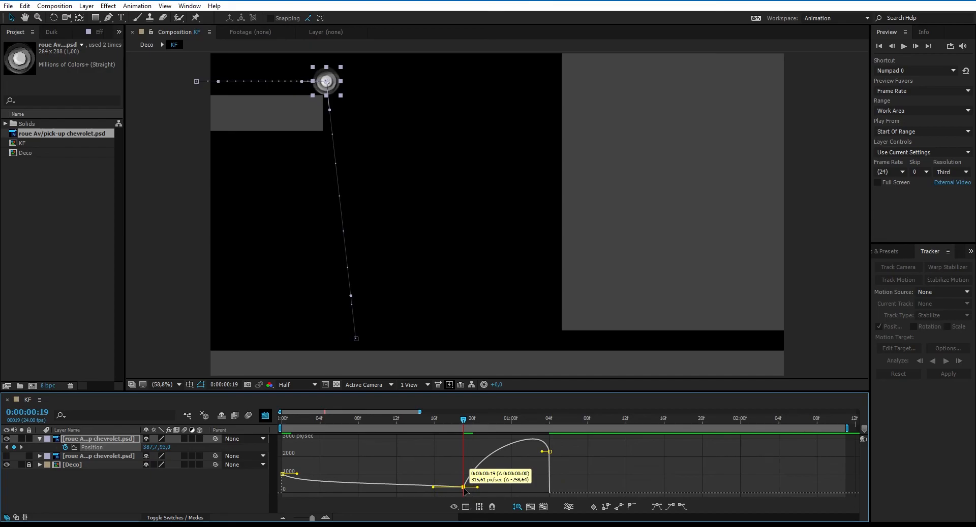
pyautogui.moveTo(314, 521); pyautogui.dragTo(321, 522)
pyautogui.press('space')
pyautogui.press('space')
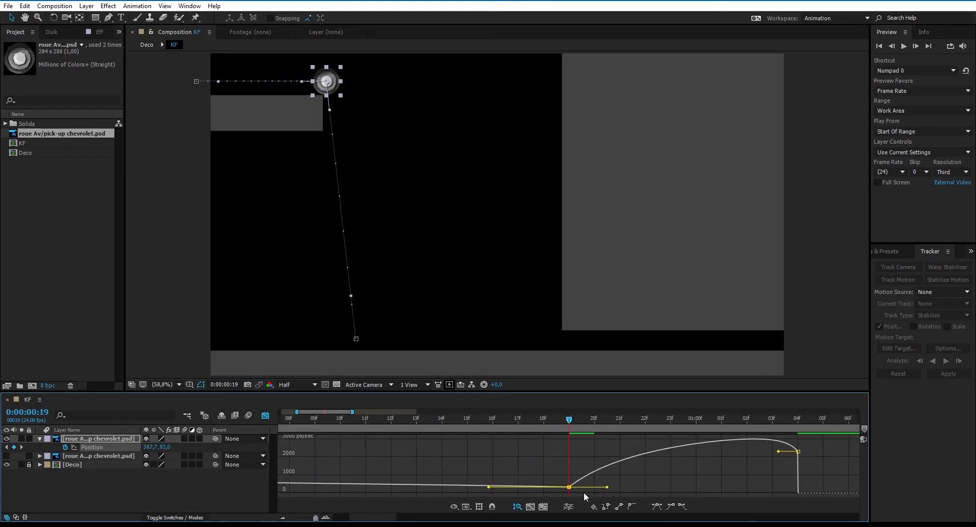
pyautogui.moveTo(568, 487); pyautogui.dragTo(568, 492)
pyautogui.press('space')
pyautogui.press('space')
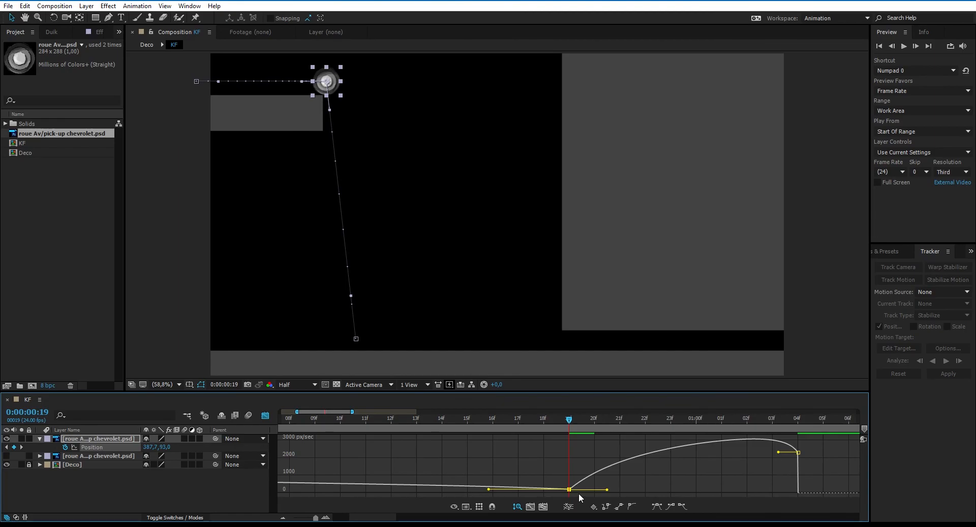
# Extend the 0:00:00:19 keyframe's outgoing influence to about frame 23 so the fall accelerates gradually, previewing each adjustment
pyautogui.moveTo(609, 493); pyautogui.dragTo(628, 494)
pyautogui.press('space')
pyautogui.press('space')
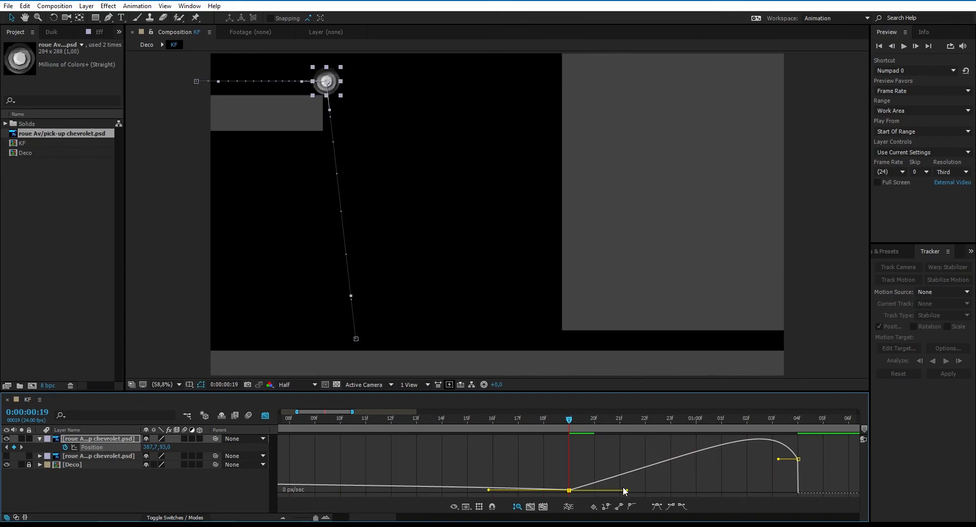
pyautogui.moveTo(628, 493); pyautogui.dragTo(667, 492)
pyautogui.press('space')
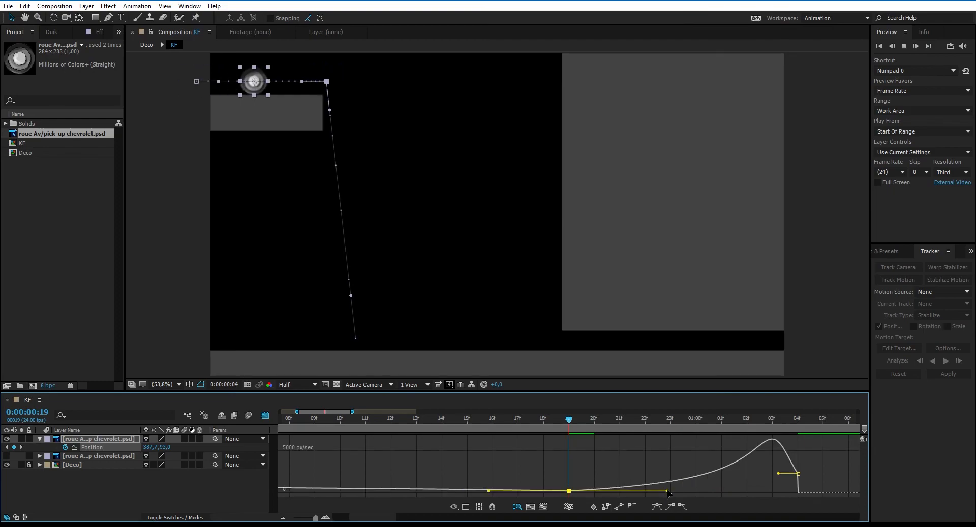
pyautogui.press('space')
# Raise the 0:00:00:19 Position keyframe's speed to about 566 px/sec and preview the roll and fall
pyautogui.moveTo(571, 494); pyautogui.dragTo(570, 485)
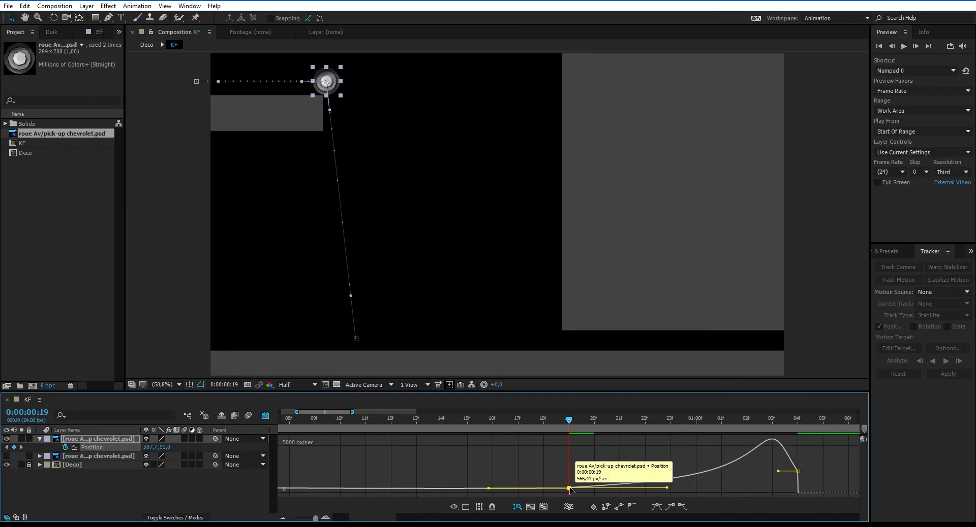
pyautogui.press('space')
pyautogui.press('space')
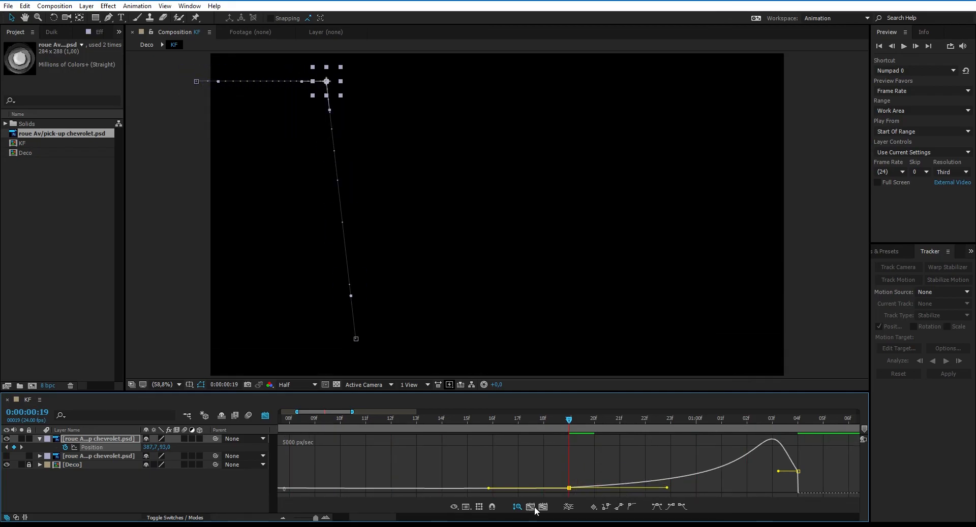
# Try a much higher speed on the first Position keyframe, well above 1000 px/sec, and preview the wheel's entrance
pyautogui.moveTo(315, 518); pyautogui.dragTo(304, 520)
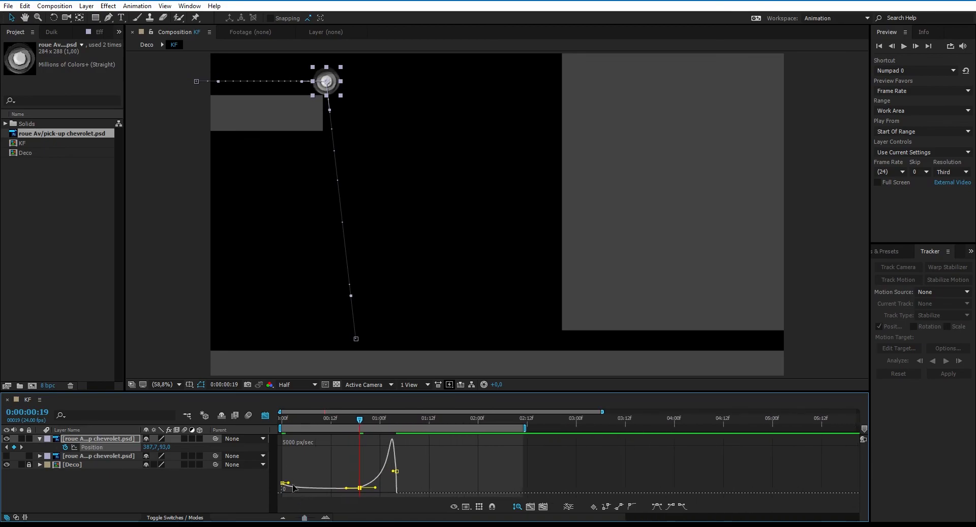
pyautogui.moveTo(283, 482)
pyautogui.mouseDown()
pyautogui.moveTo(285, 464)
pyautogui.moveTo(313, 469)
pyautogui.moveTo(293, 470)
pyautogui.mouseUp()
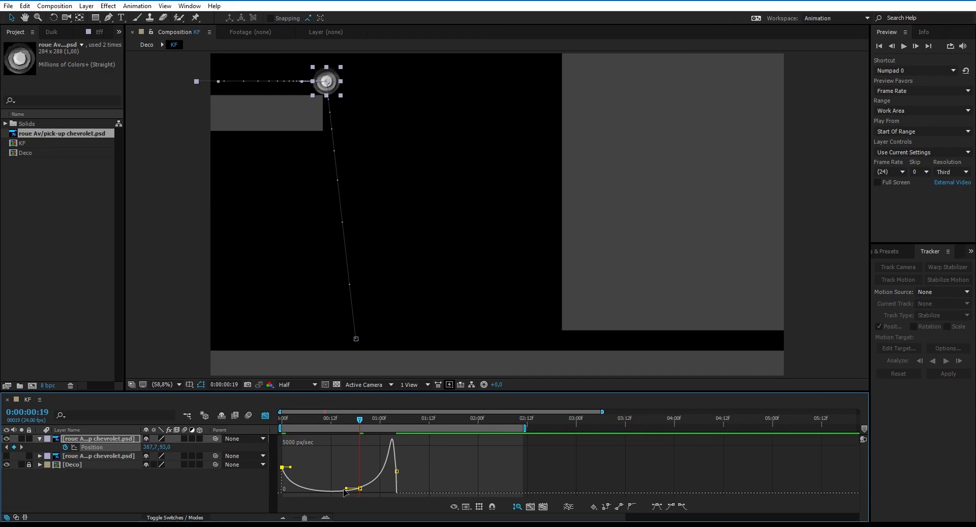
pyautogui.press('KP_0')
pyautogui.press('KP_0')
# Reduce the first Position keyframe's speed in stages to about 1016 px/sec and preview the roll
pyautogui.moveTo(282, 468); pyautogui.dragTo(281, 476)
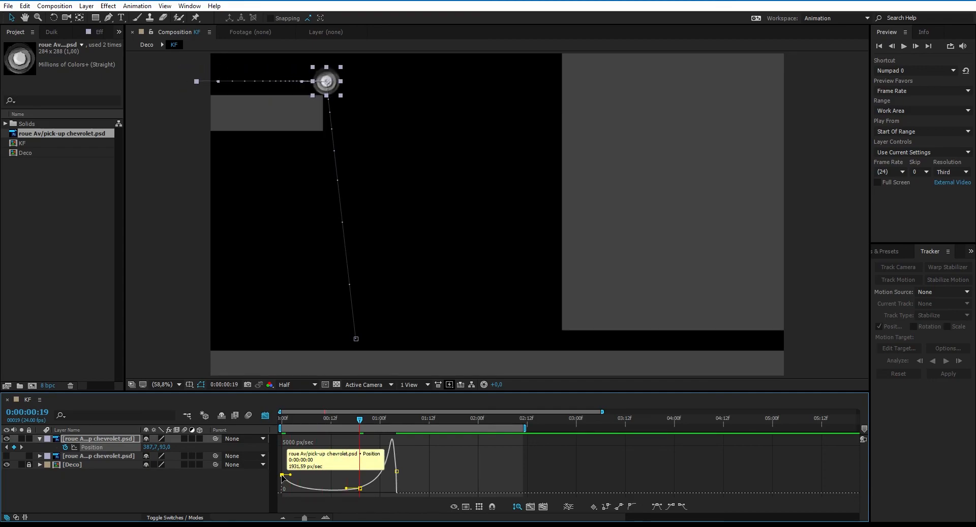
pyautogui.click(348, 491)
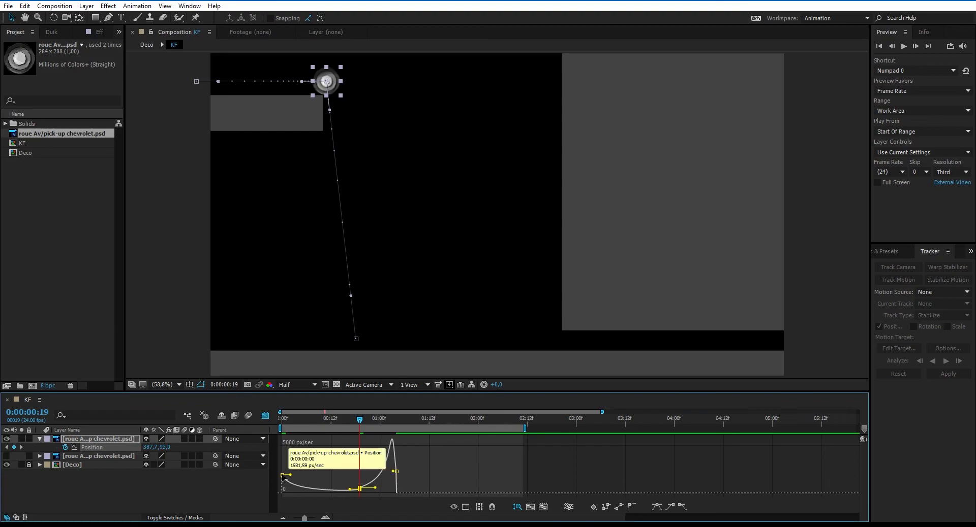
pyautogui.moveTo(282, 477); pyautogui.dragTo(283, 486)
pyautogui.press('space')
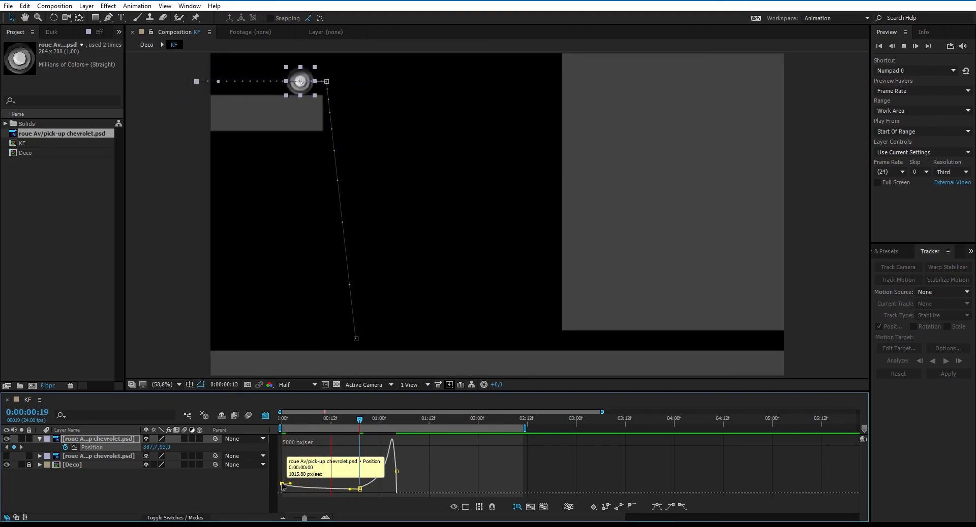
pyautogui.press('space')
# Lengthen the incoming influence of the 0:00:00:19 Position keyframe to flatten the end of the roll, and preview it
pyautogui.moveTo(352, 491); pyautogui.dragTo(347, 494)
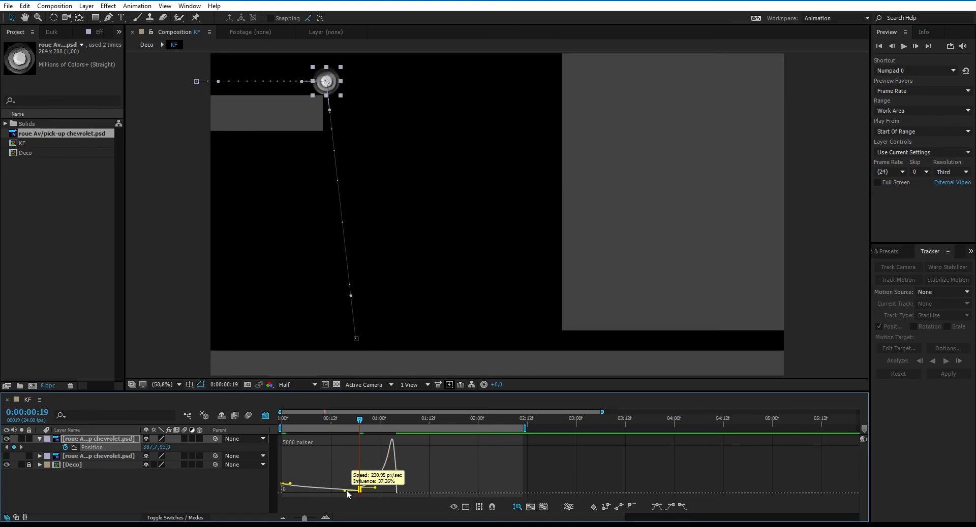
pyautogui.press('space')
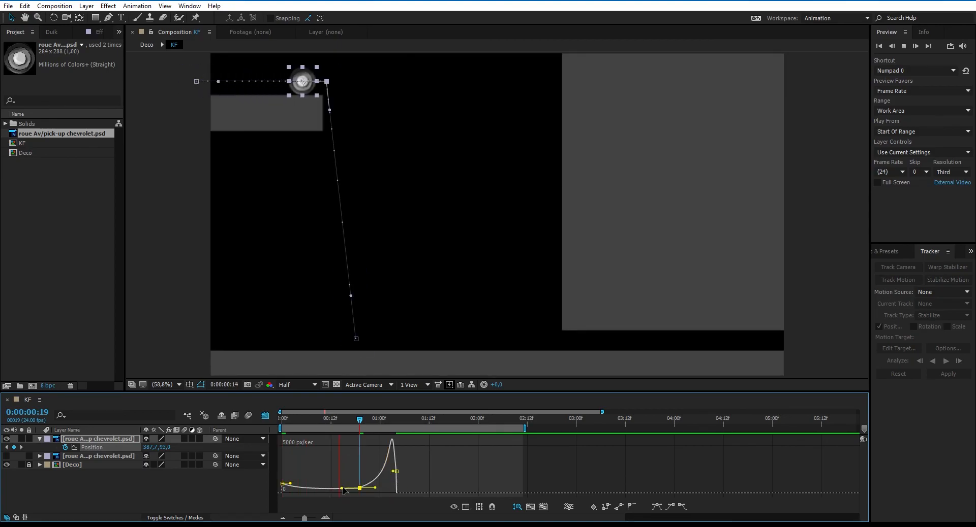
pyautogui.press('space')
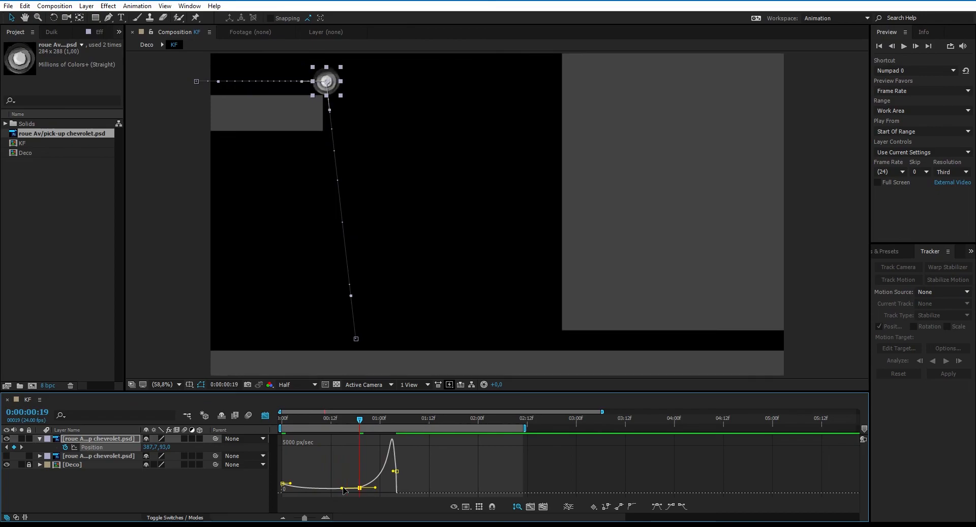
# Try about 908 px/sec for the first Position keyframe, set it to about 1285 px/sec, and preview both speeds
pyautogui.moveTo(289, 488); pyautogui.dragTo(288, 487)
pyautogui.press('space')
pyautogui.press('space')
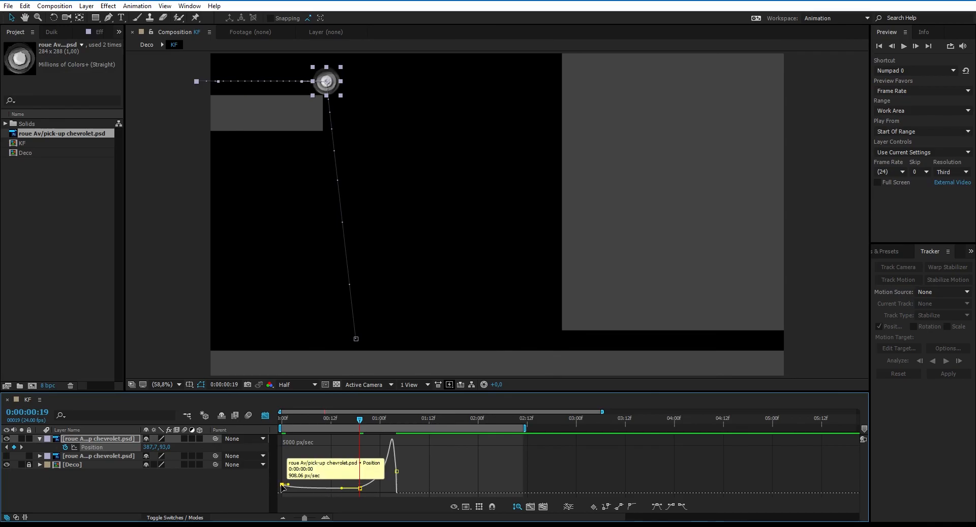
pyautogui.moveTo(282, 488); pyautogui.dragTo(283, 483)
pyautogui.press('space')
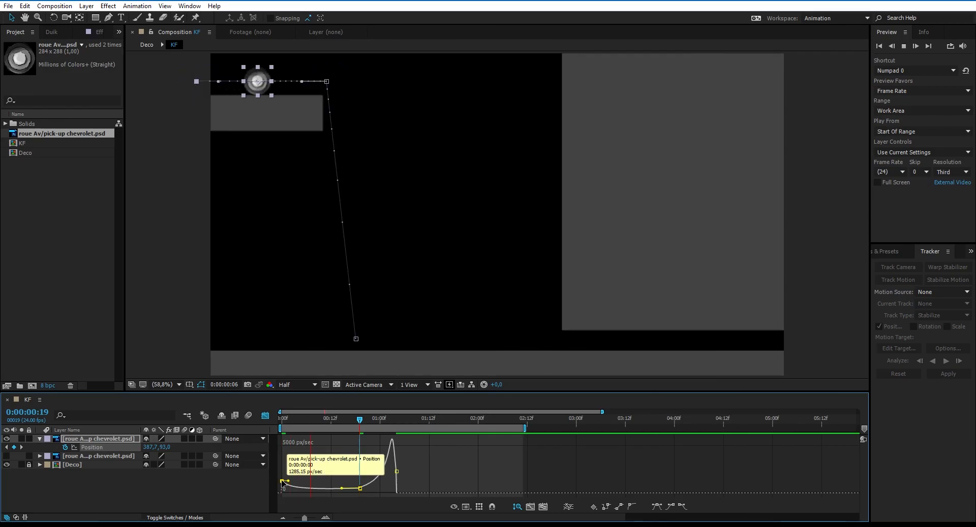
pyautogui.press('space')
# Deselect the wheel layer and preview the full roll and fall without the motion path overlay
pyautogui.click(174, 326)
pyautogui.press('space')
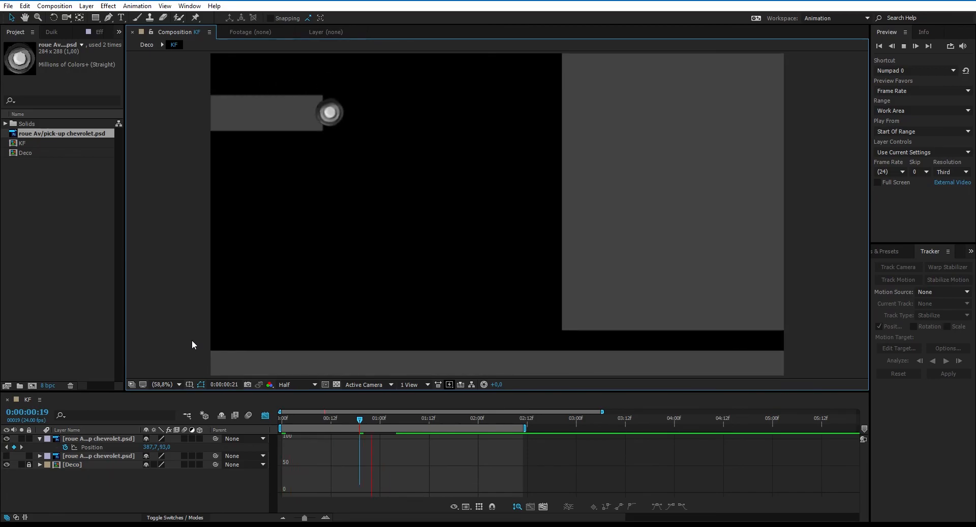
pyautogui.press('space')
# Enlarge the Position speed graph, lower the 0:00:00:19 keyframe's speed to about 241 px/sec, and preview the transition into the fall
pyautogui.click(263, 420)
pyautogui.click(262, 420)
pyautogui.click(99, 447)
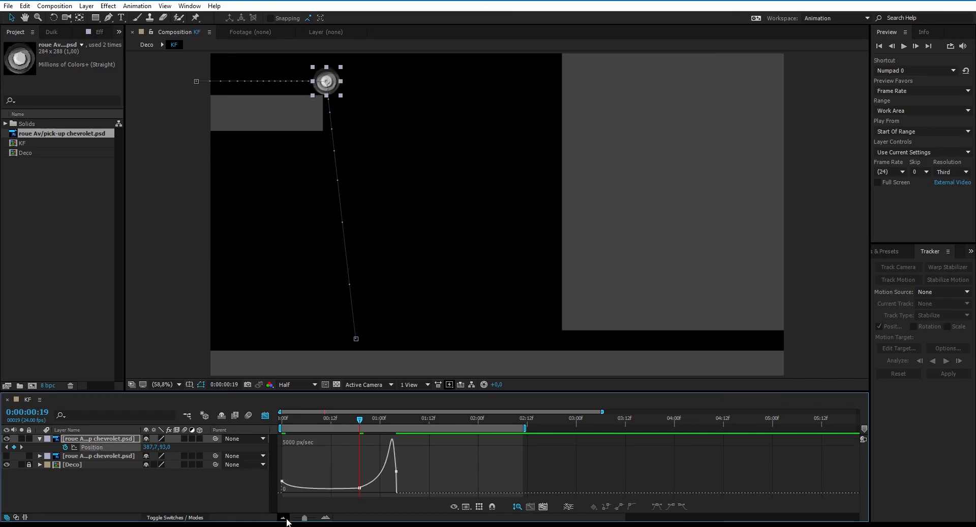
pyautogui.moveTo(305, 518); pyautogui.dragTo(315, 519)
pyautogui.moveTo(584, 485)
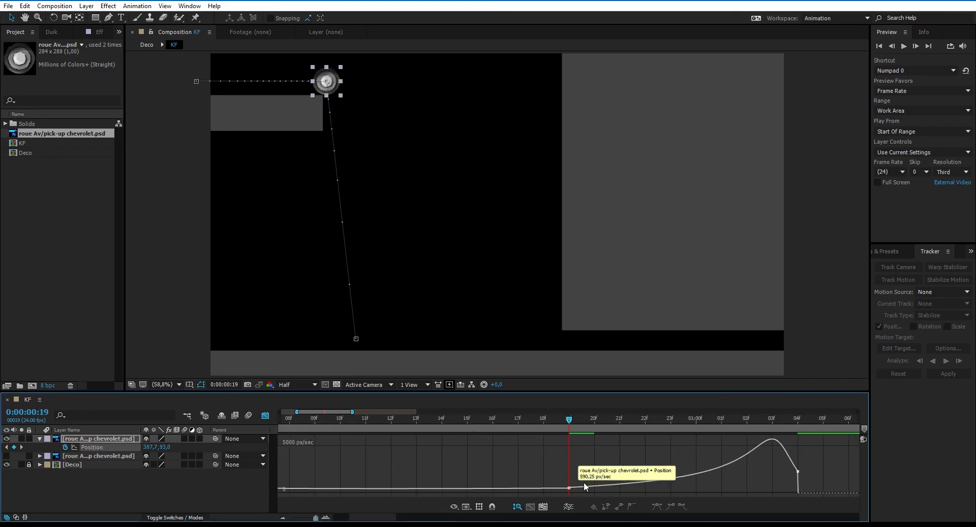
pyautogui.moveTo(571, 488); pyautogui.dragTo(570, 493)
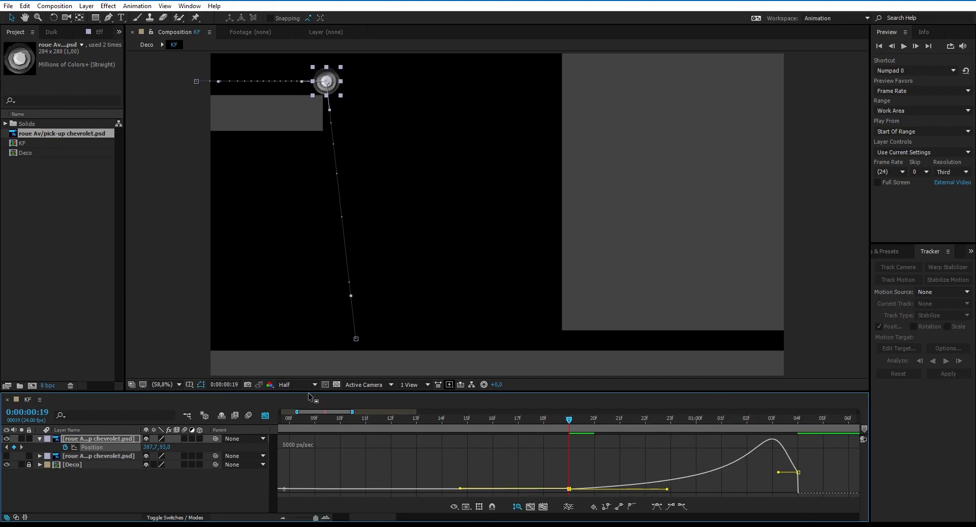
pyautogui.moveTo(307, 391); pyautogui.dragTo(307, 258)
pyautogui.moveTo(569, 472); pyautogui.dragTo(569, 477)
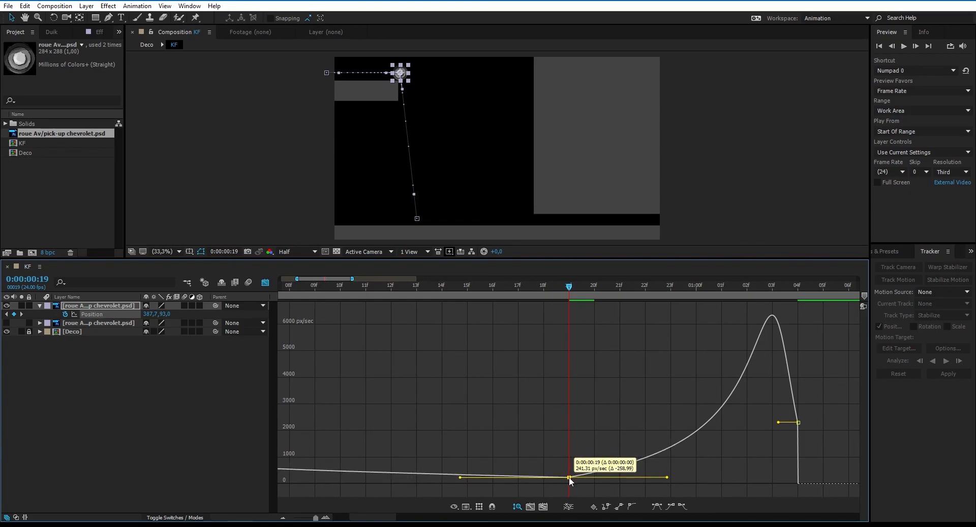
pyautogui.press('space')
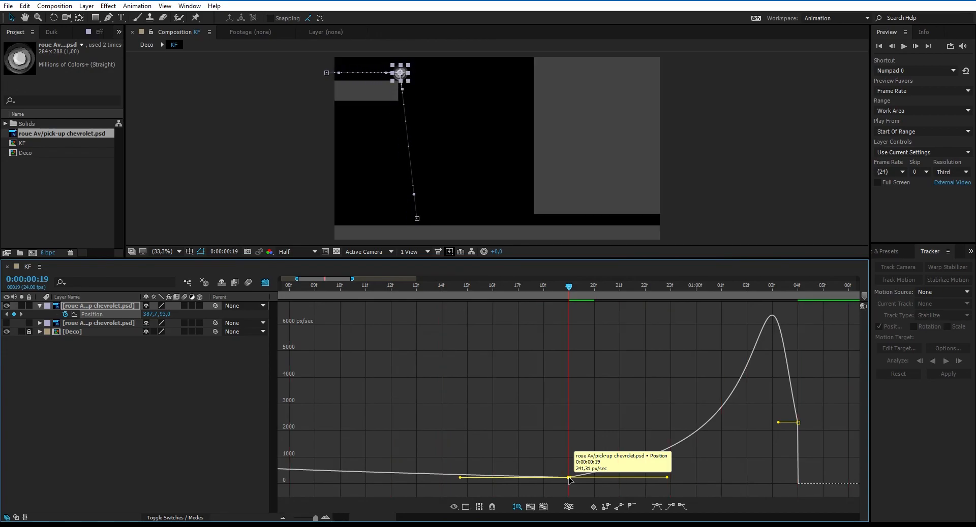
pyautogui.press('space')
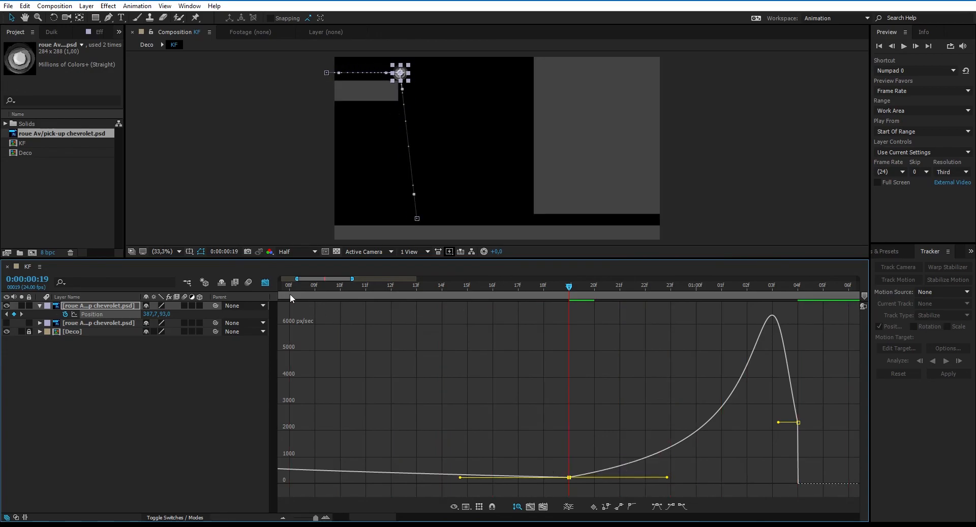
# Deselect the wheel, return to the layer bars, restore the larger composition view, and preview the animation
pyautogui.click(270, 226)
pyautogui.click(265, 282)
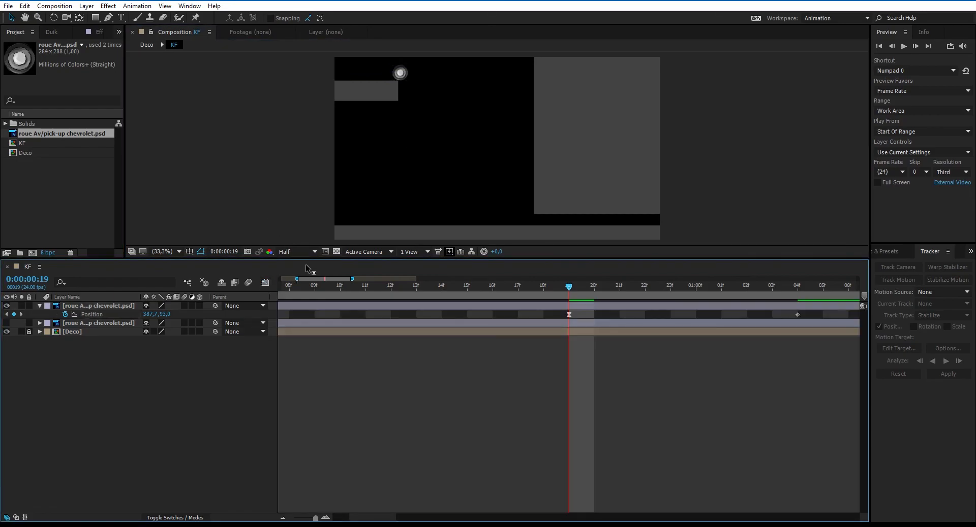
pyautogui.moveTo(309, 259); pyautogui.dragTo(321, 409)
pyautogui.press('space')
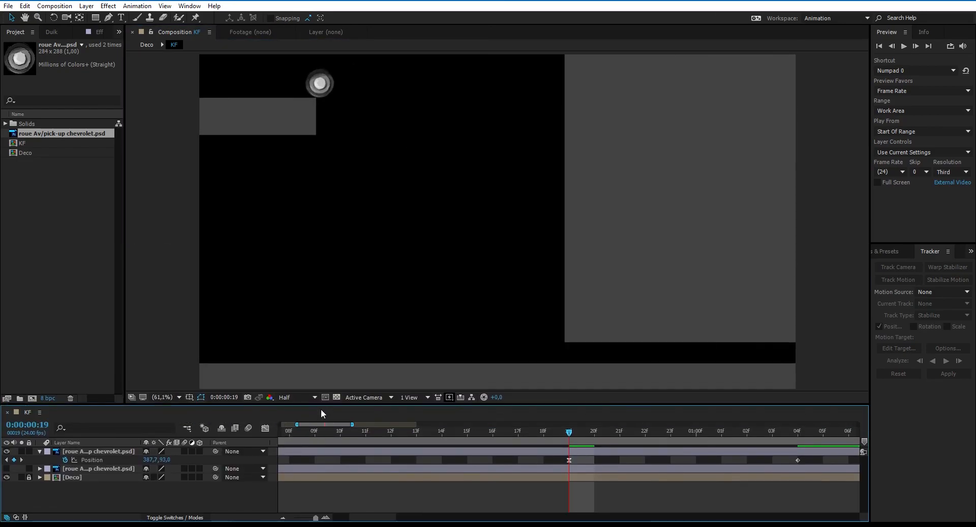